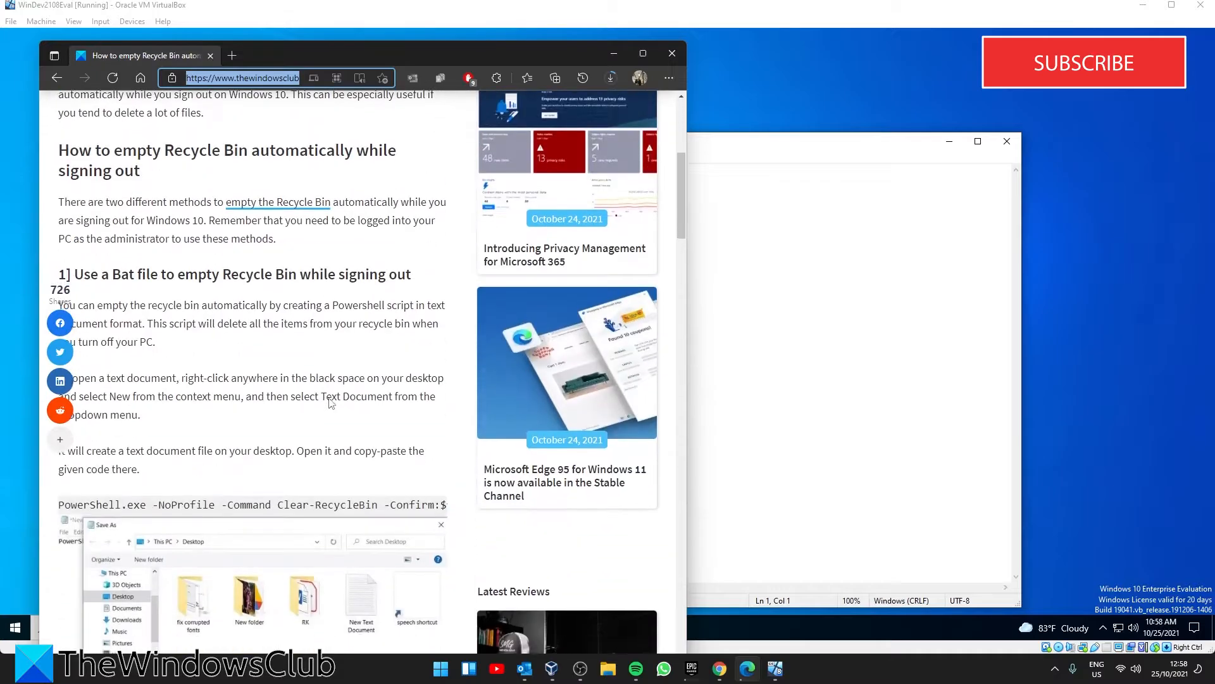
Copy the full PowerShell Clear-RecycleBin command from the article's section on using a Bat file
scroll(127, 340, up, 3)
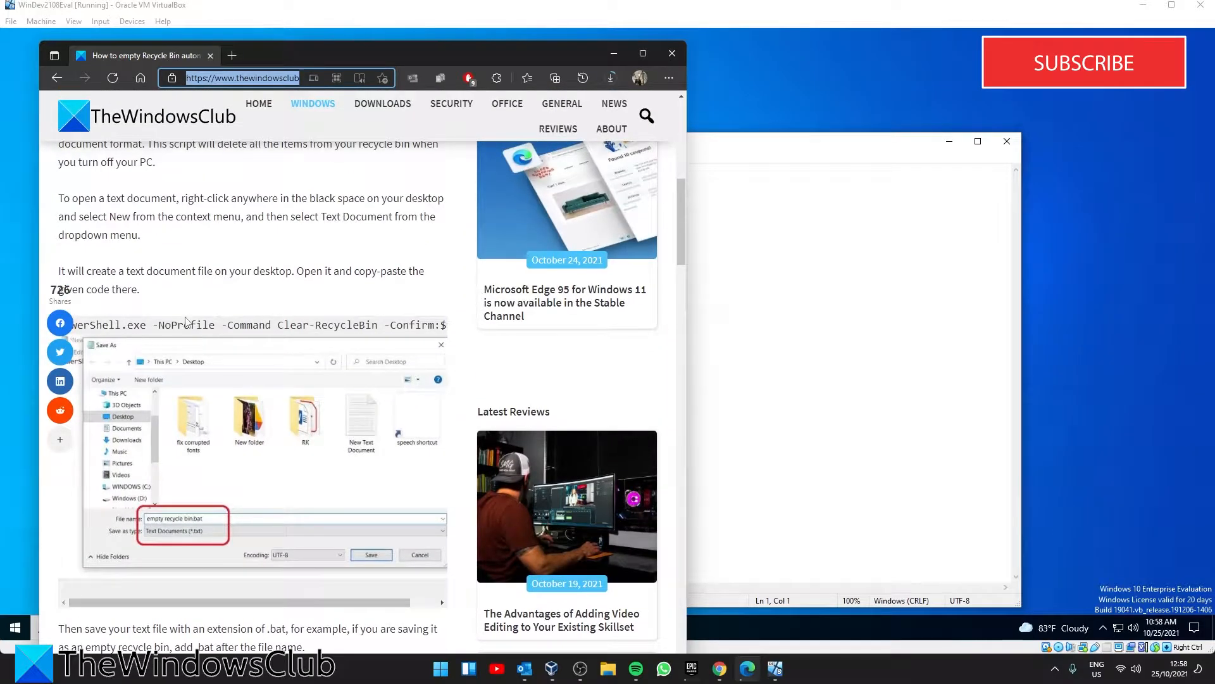
scroll(108, 266, down, 1)
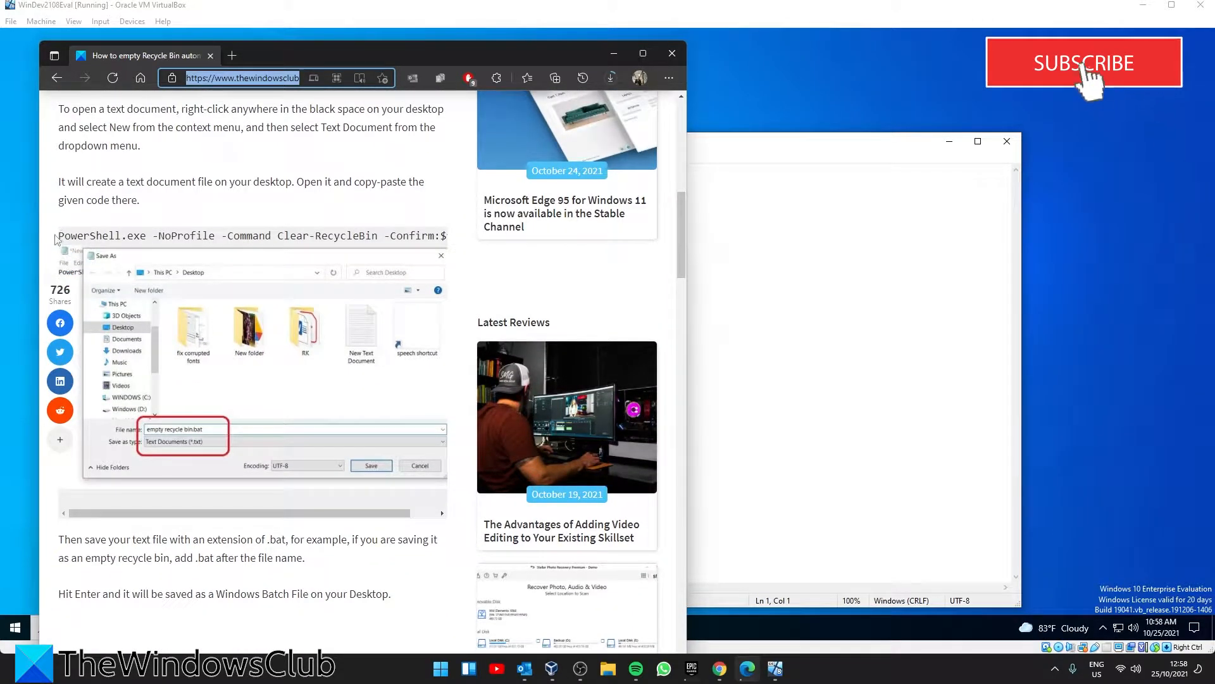
drag(59, 236, 461, 238)
right_click(443, 237)
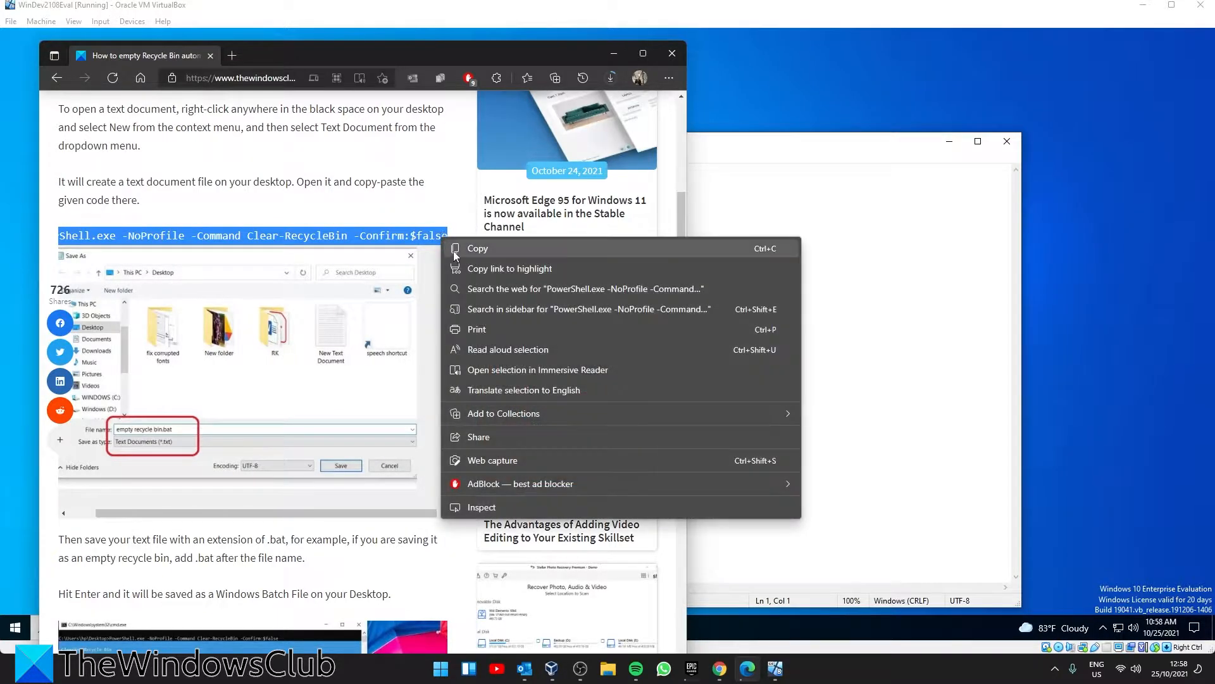
click(481, 249)
Minimize the browser and paste the copied Clear-RecycleBin command into the empty Notepad document
click(613, 53)
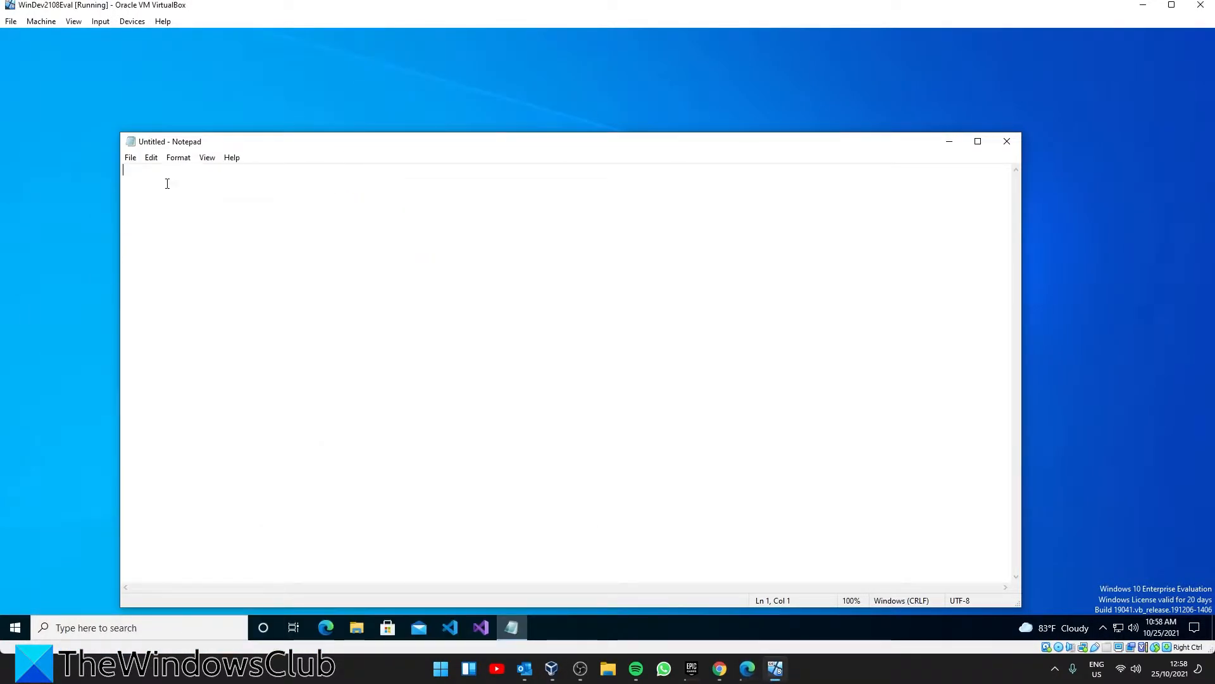
right_click(166, 183)
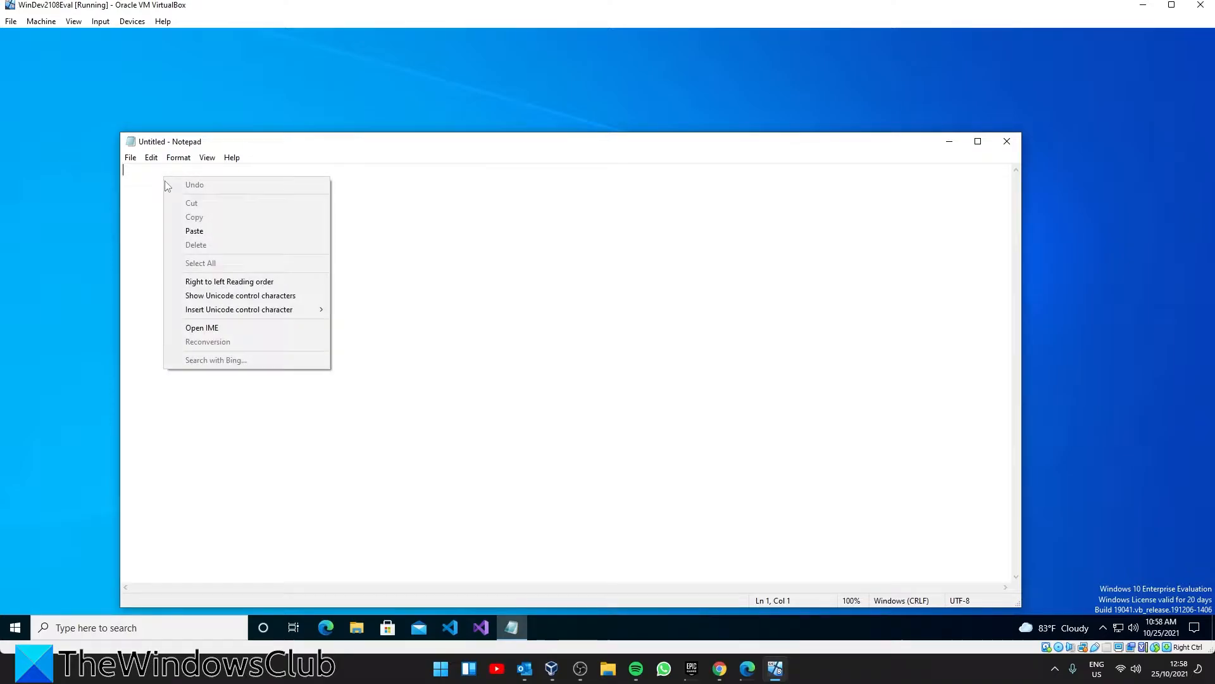
click(193, 231)
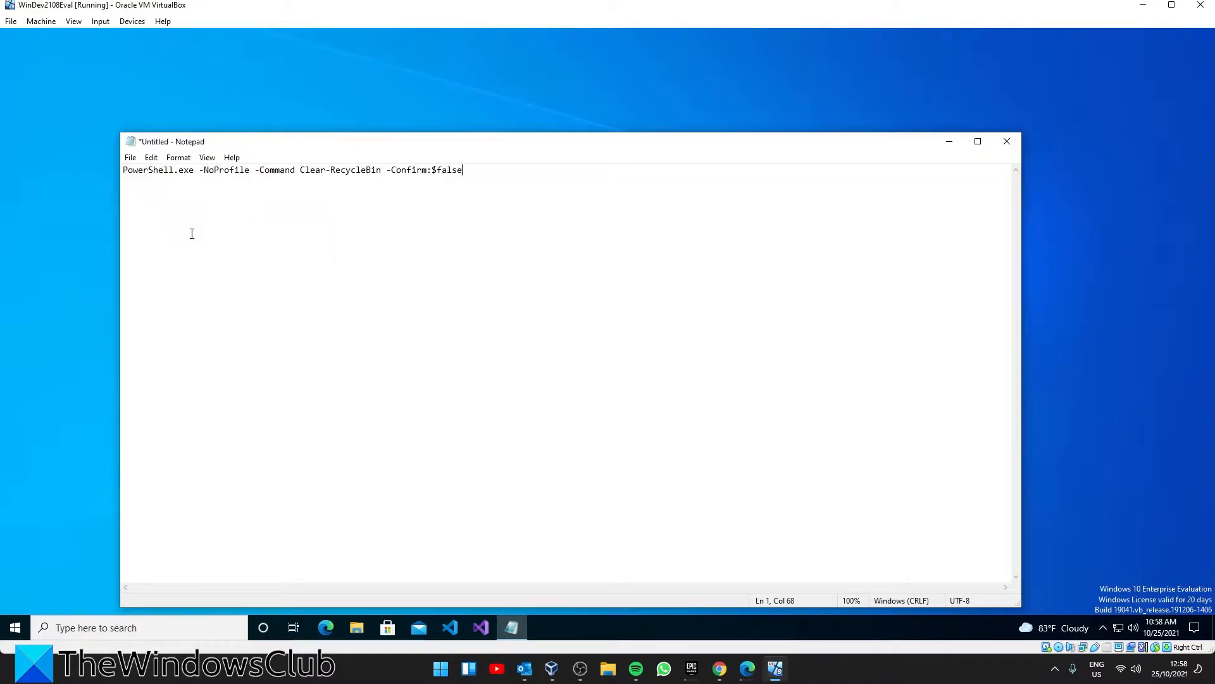
Save the document on the Desktop as "empty recycle bin.bat" with type All Files, and run the batch file
click(131, 157)
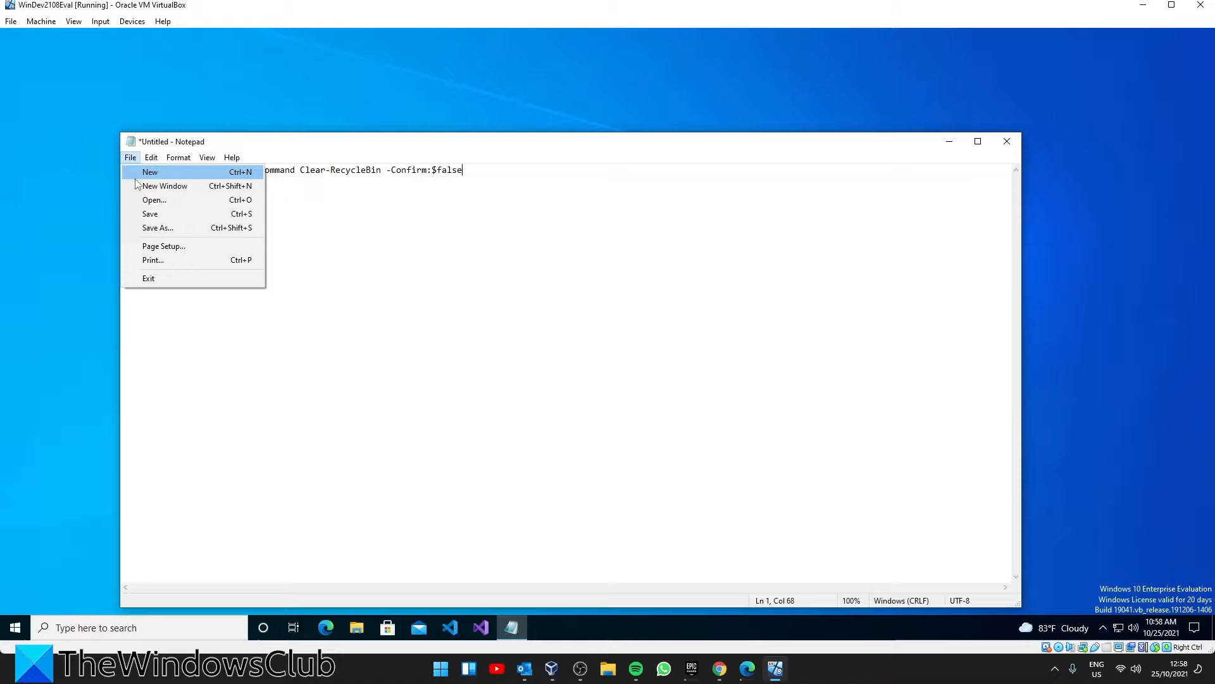
click(140, 229)
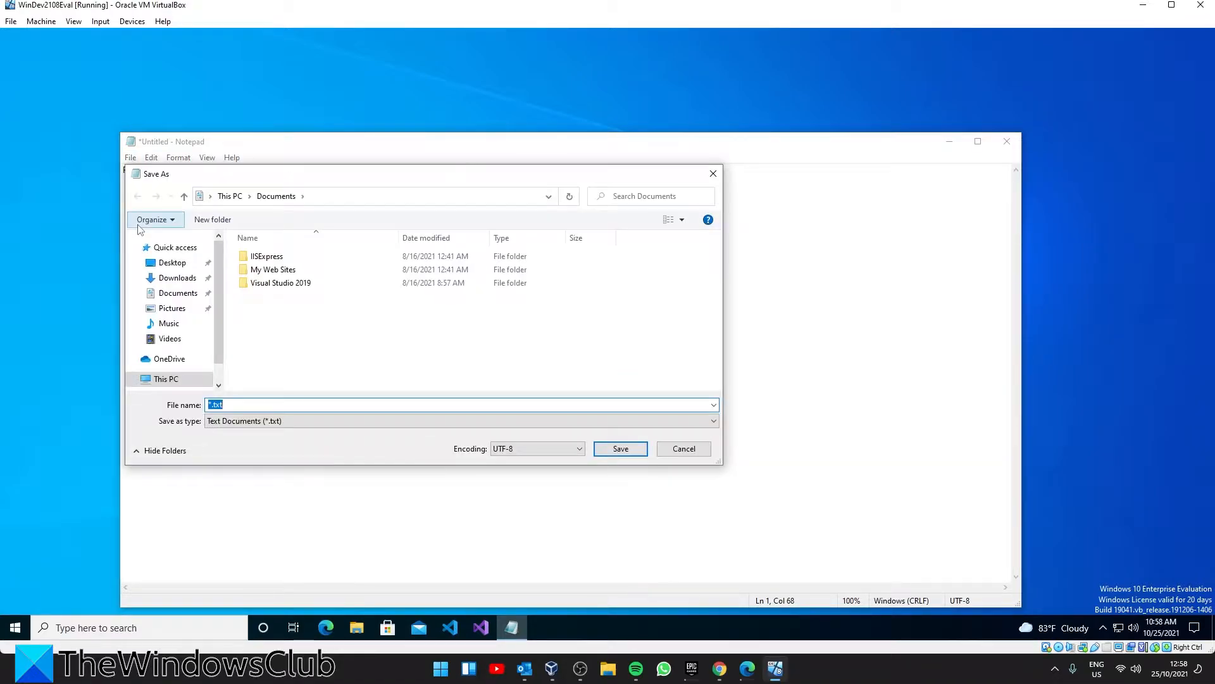
click(174, 265)
click(223, 405)
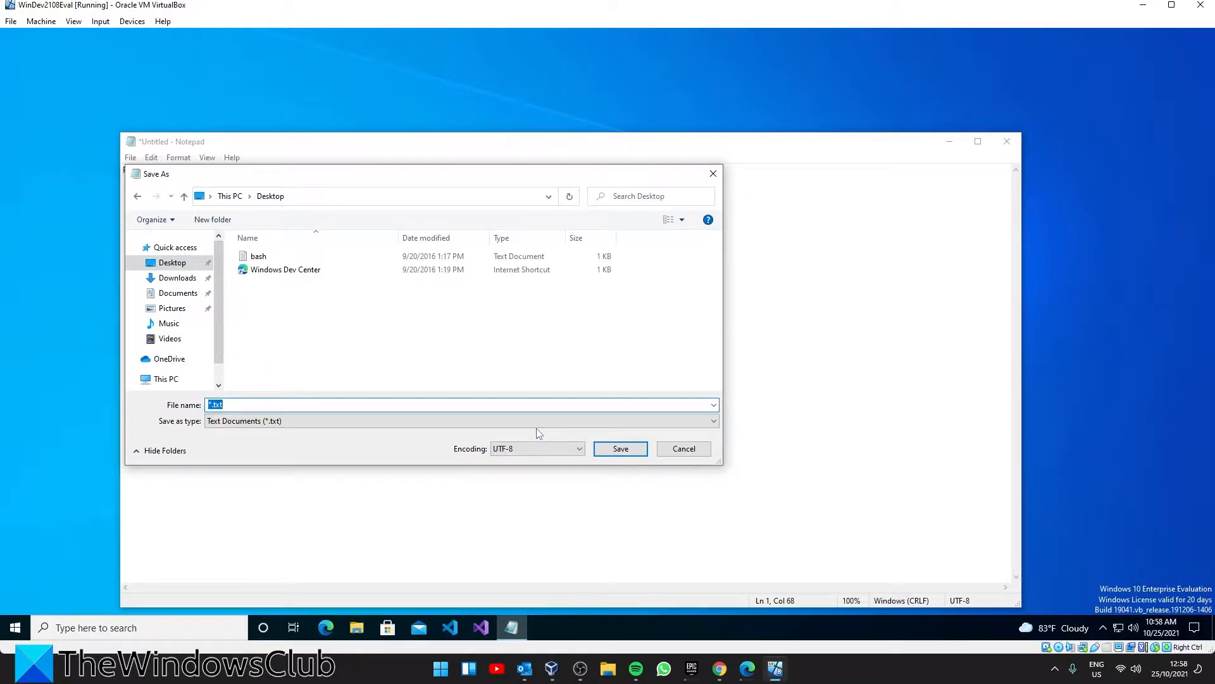
text(empty recycle bin.bat)
click(709, 421)
click(690, 438)
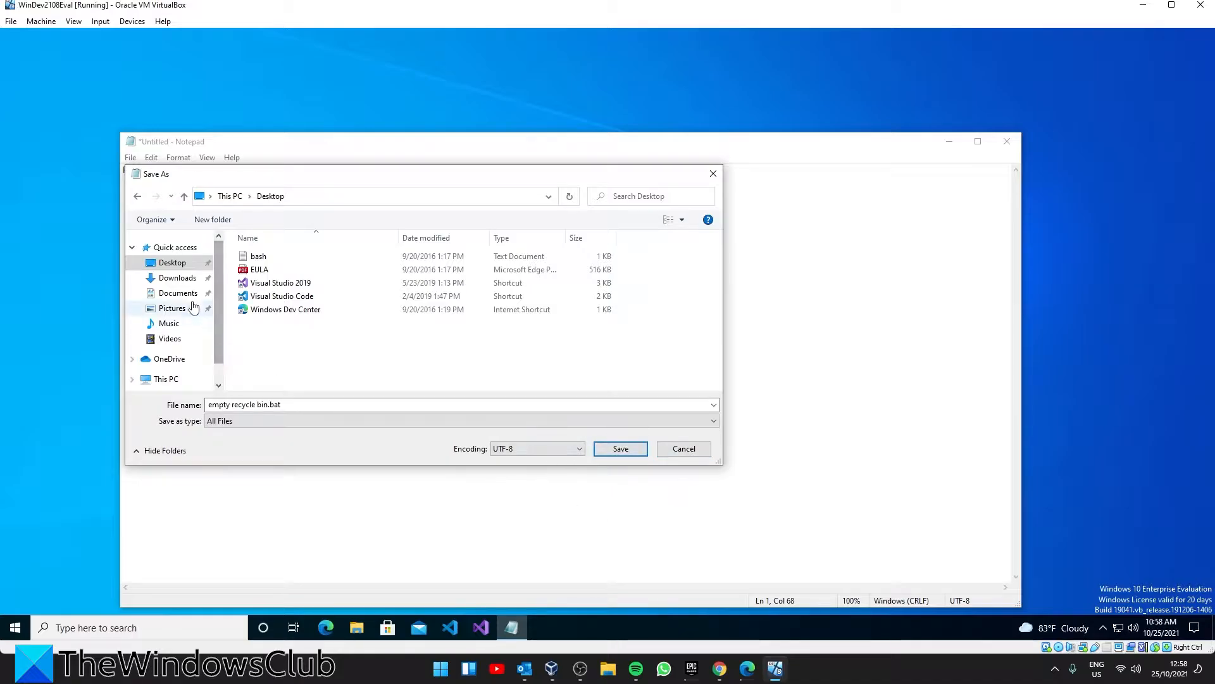
click(617, 449)
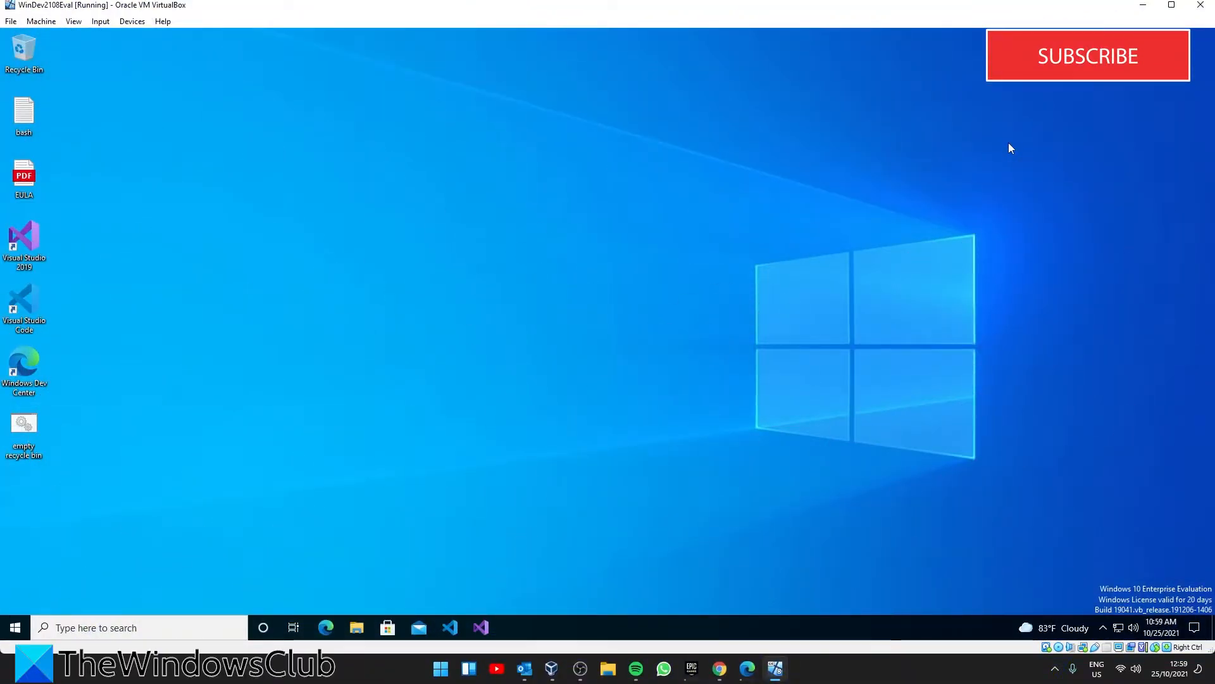
double_click(23, 427)
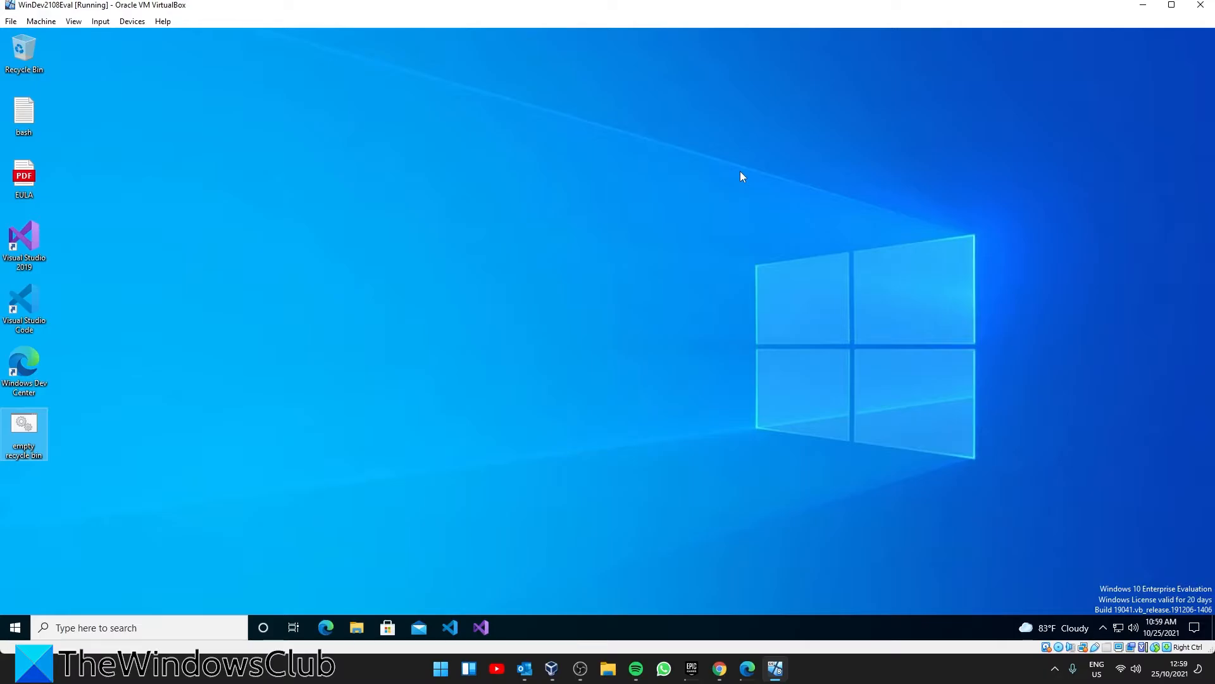
Search Windows for the group policy editor and open Edit group policy
click(133, 628)
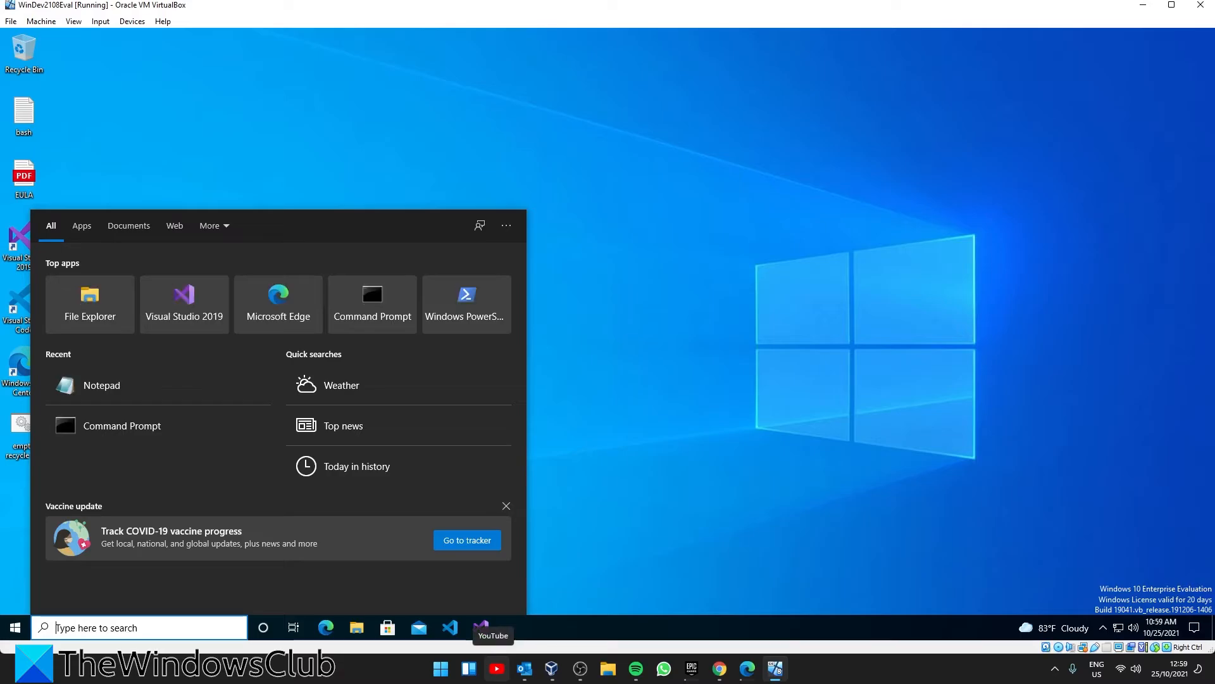
text(group)
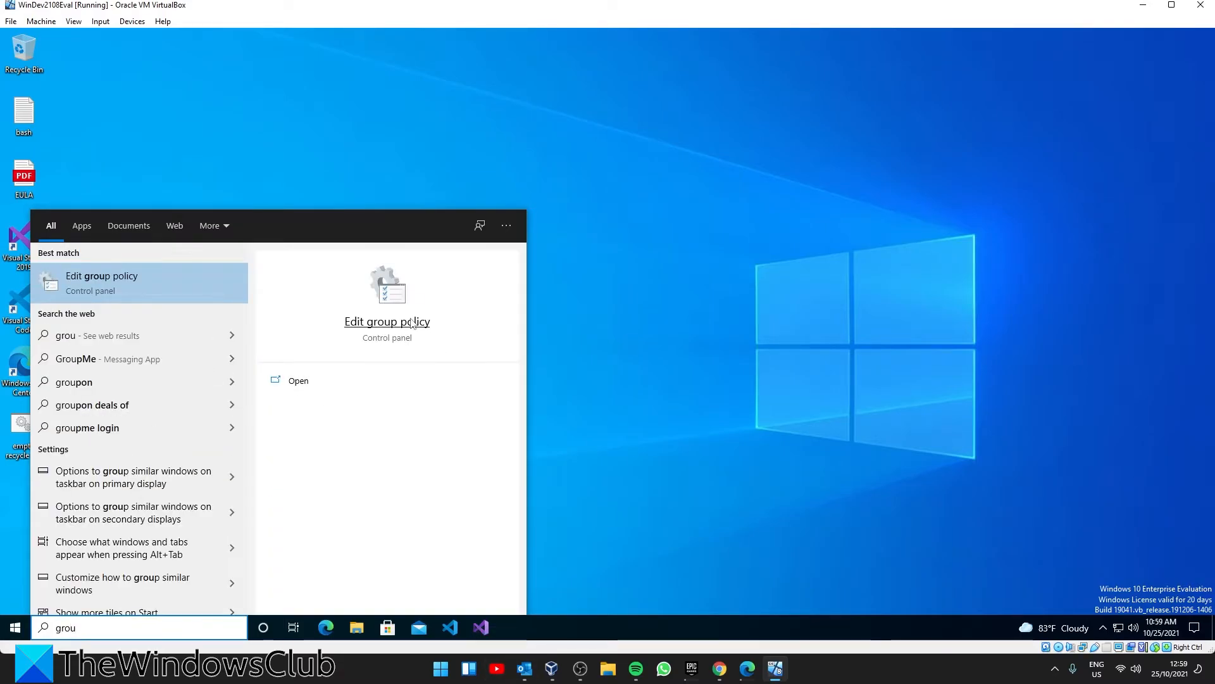
click(412, 324)
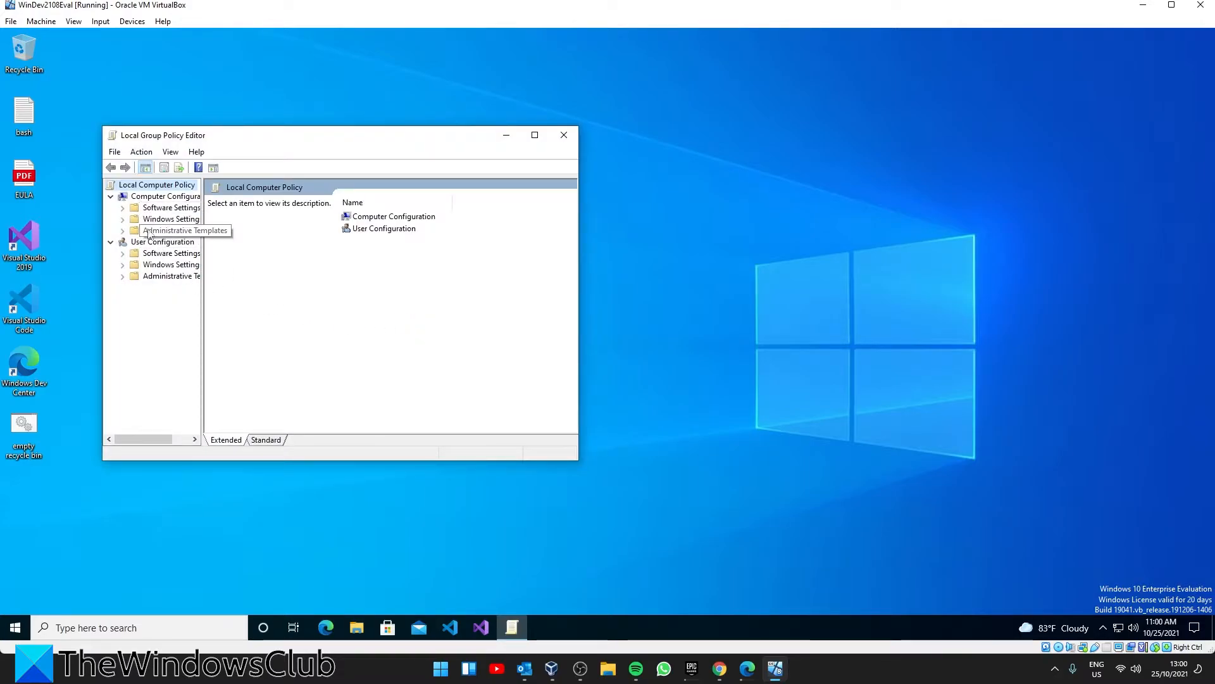
Open the Shutdown script properties under Computer Configuration, Windows Settings, Scripts (Startup/Shutdown)
click(122, 218)
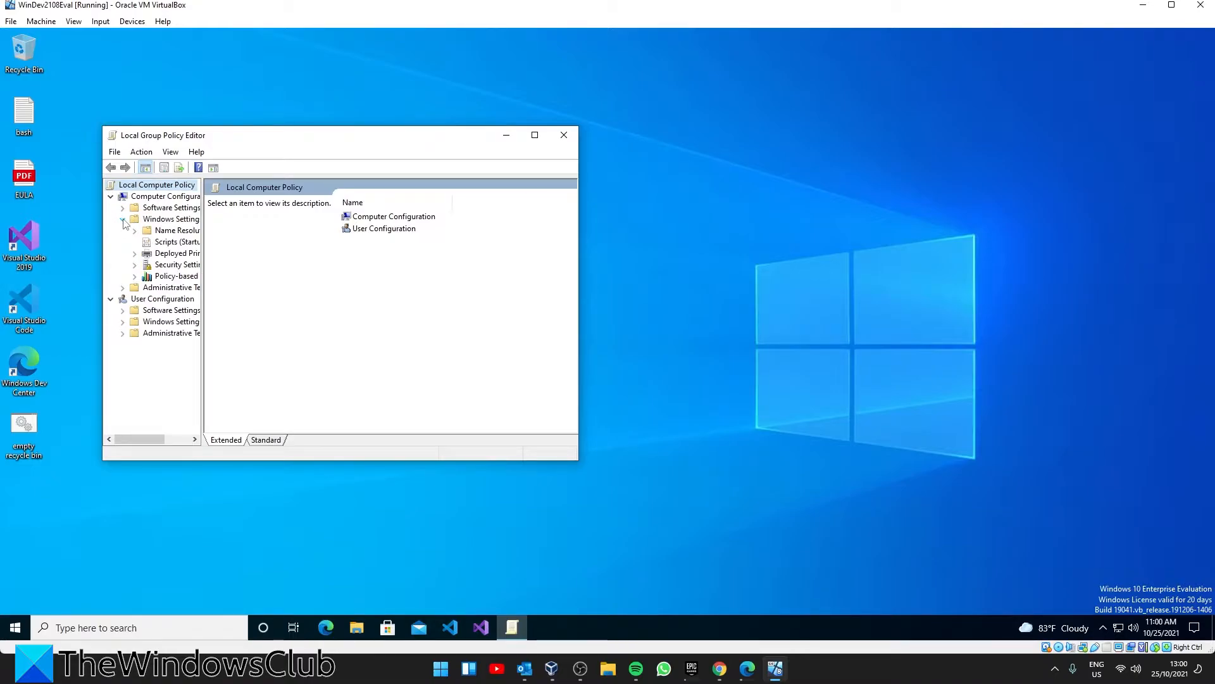
click(166, 243)
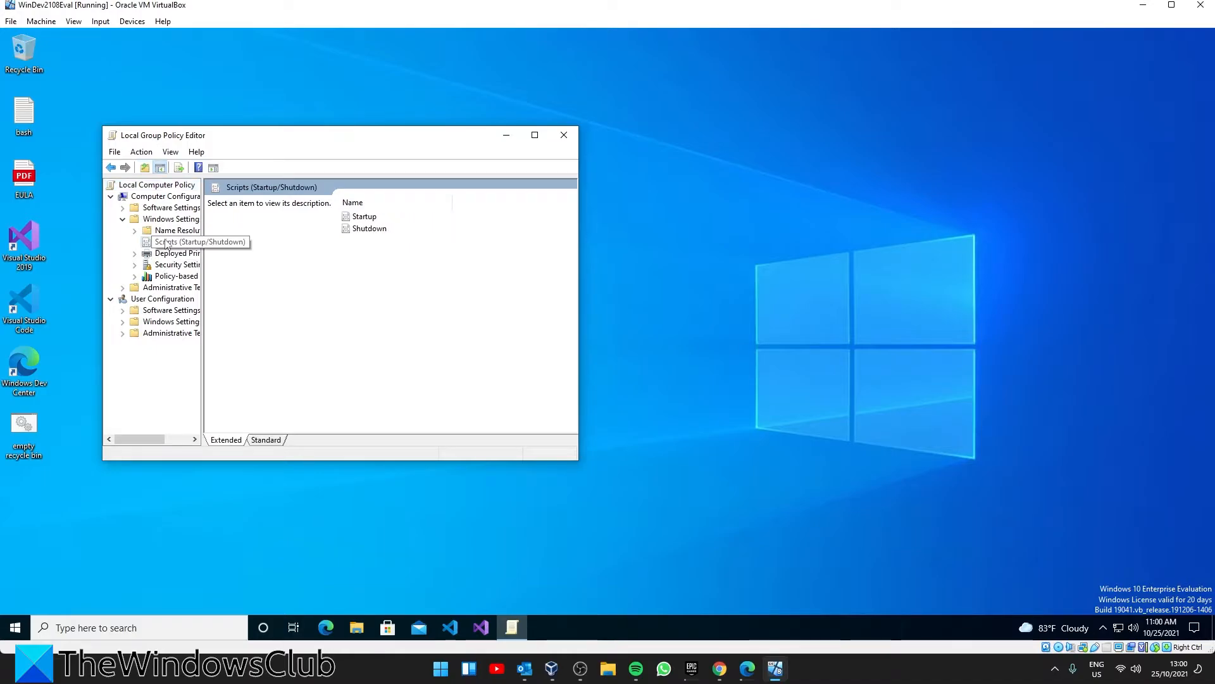
double_click(371, 231)
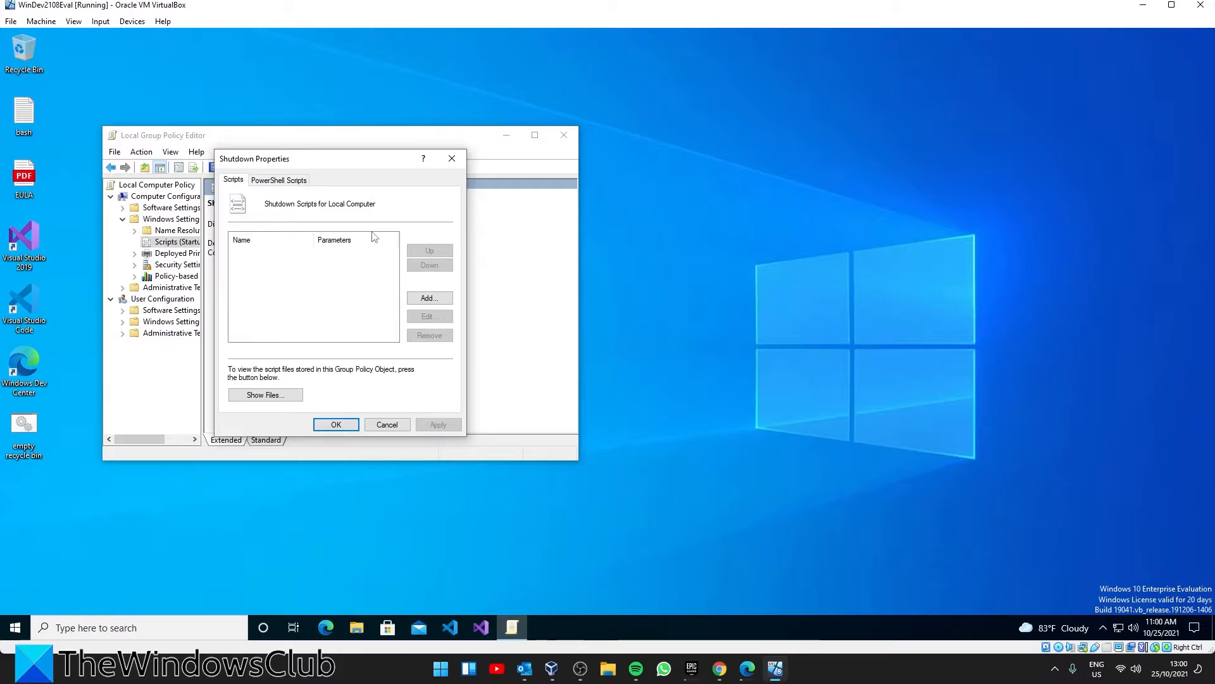
Add the batch file "empty recycle bin" from the Desktop as a shutdown script, without parameters
click(439, 300)
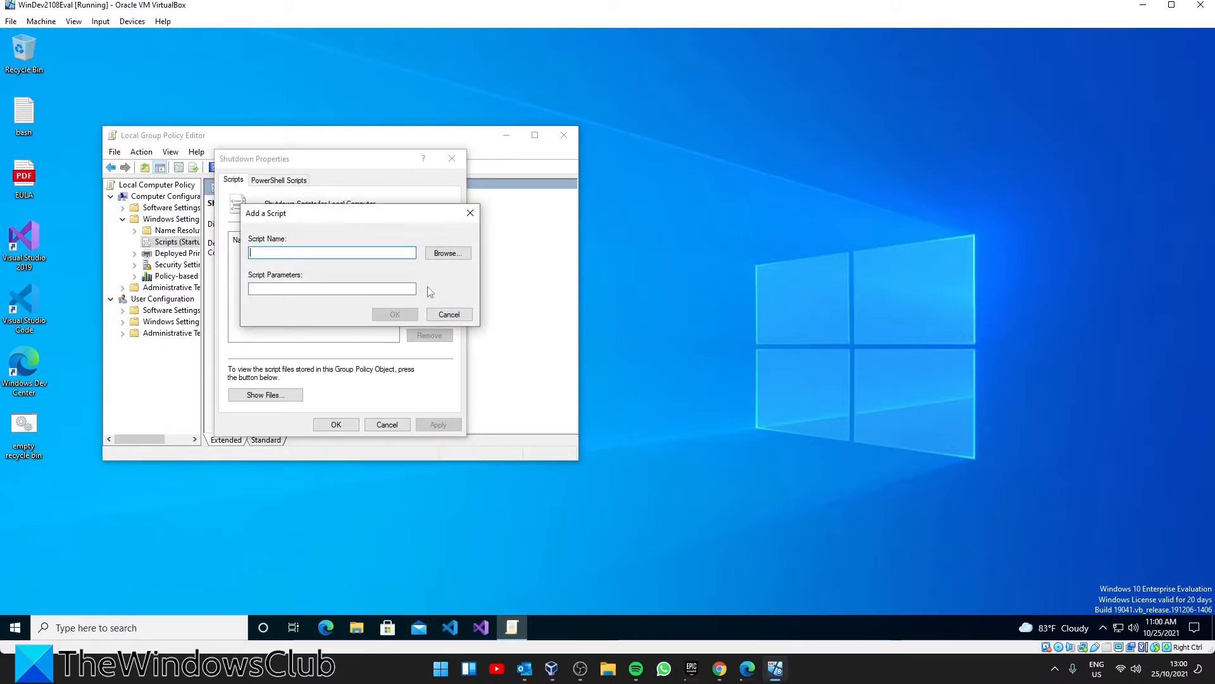
click(442, 255)
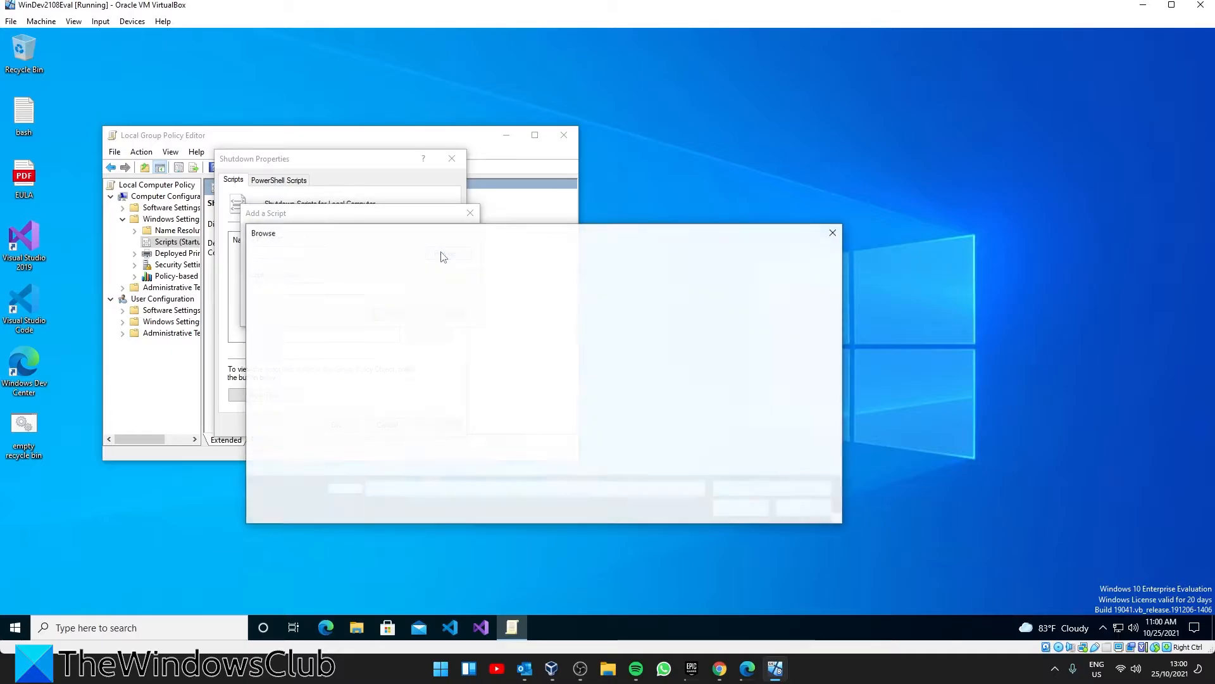
click(295, 322)
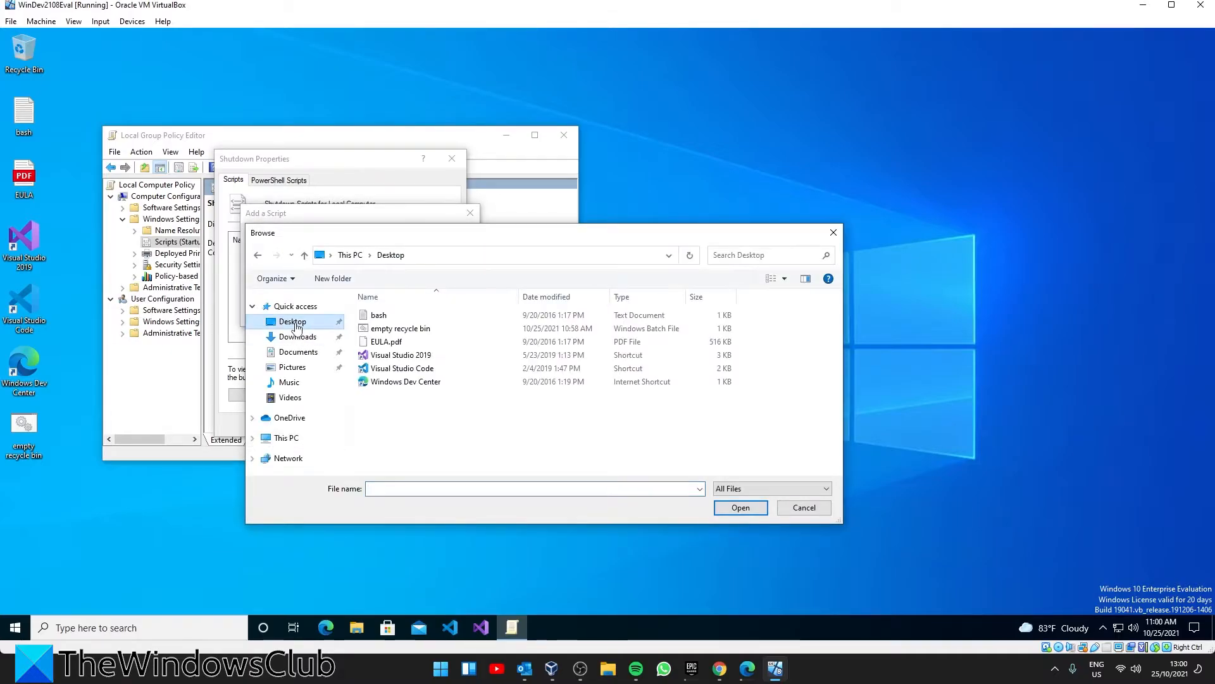
click(414, 330)
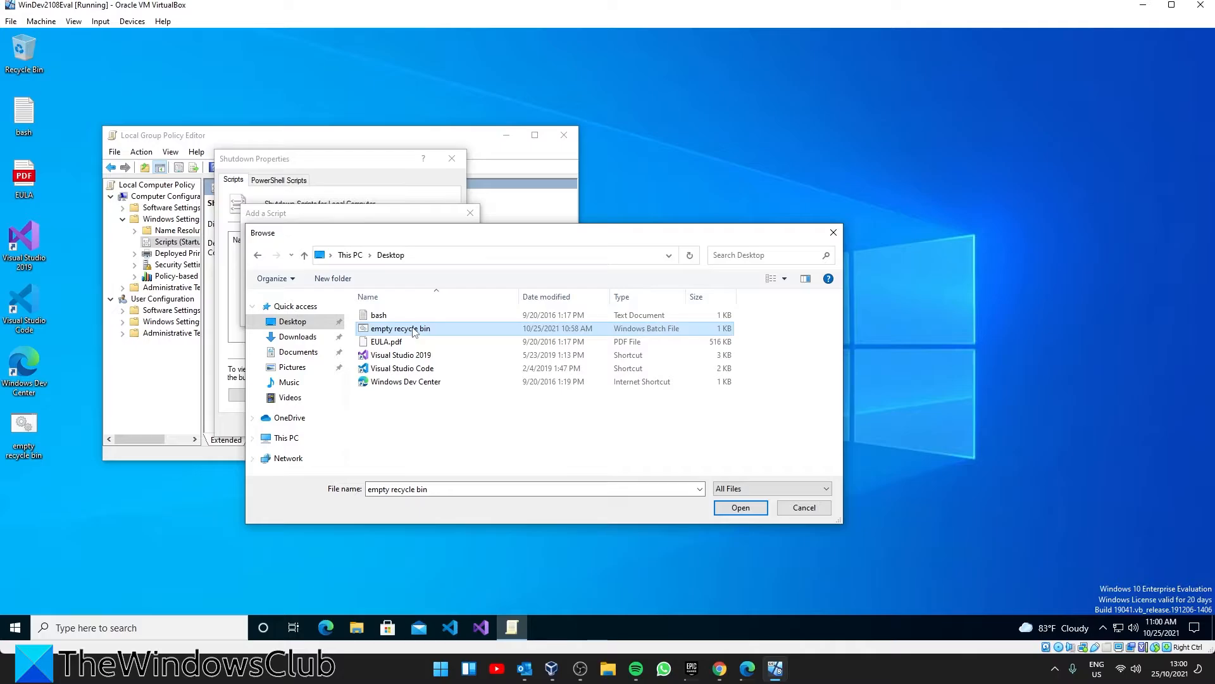
click(749, 508)
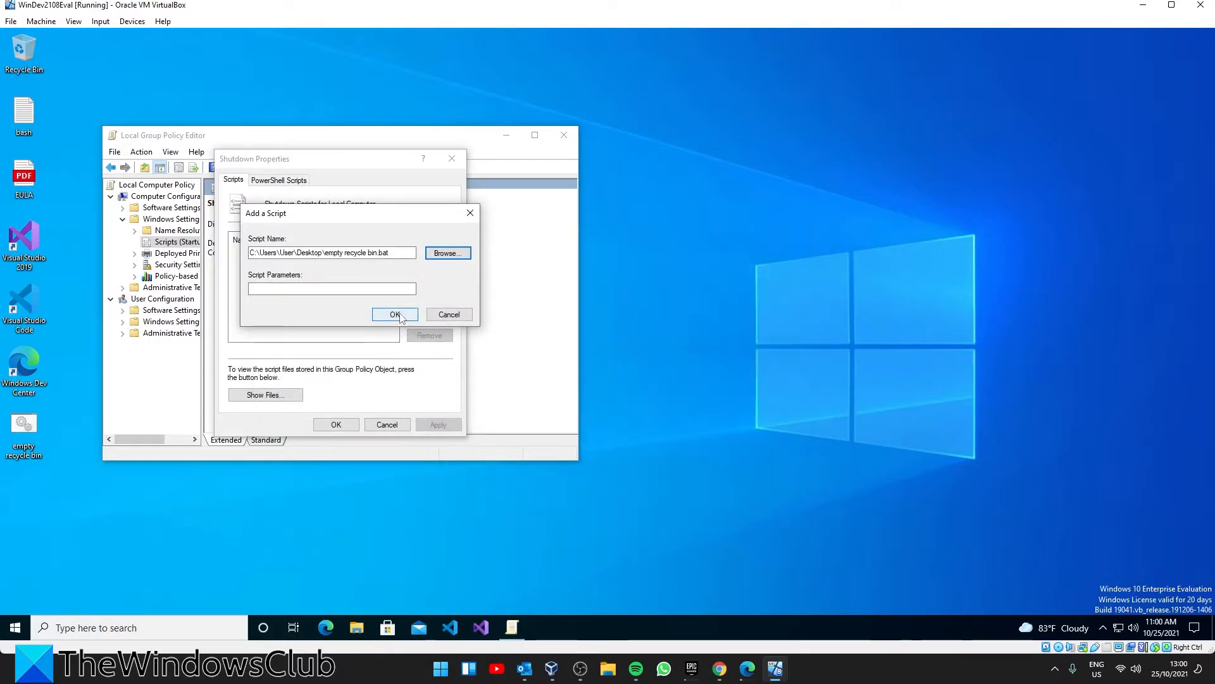
click(395, 315)
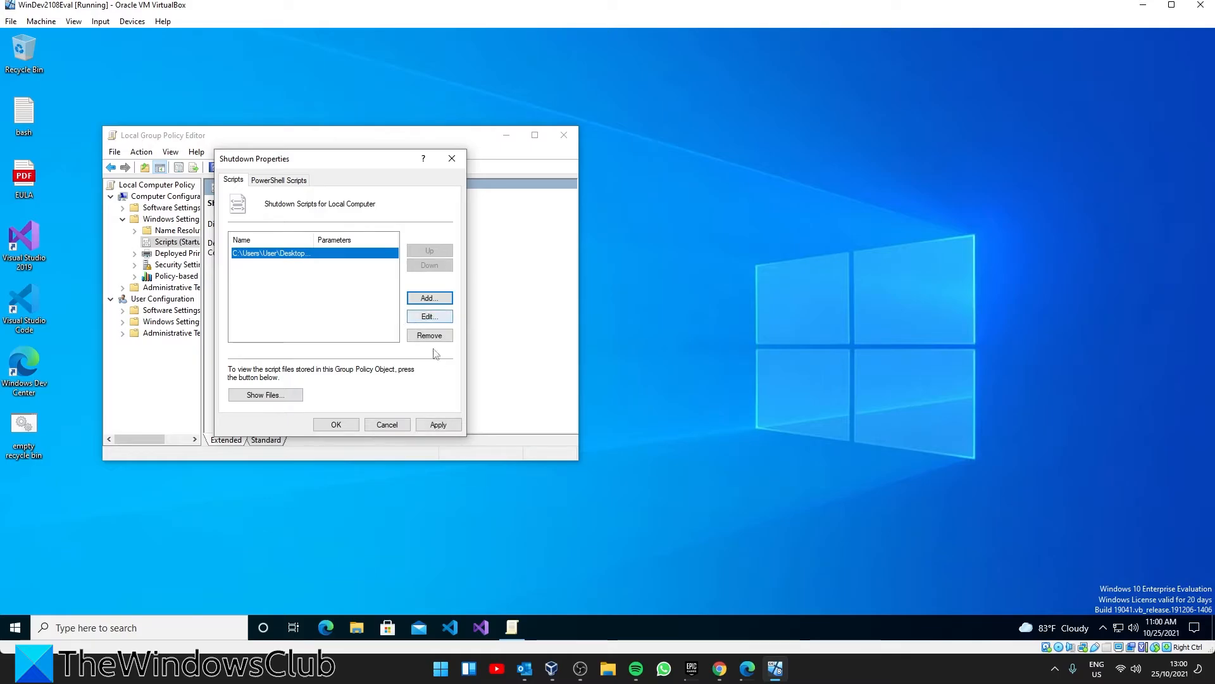
Apply and confirm the Shutdown properties and close the Local Group Policy Editor
click(436, 426)
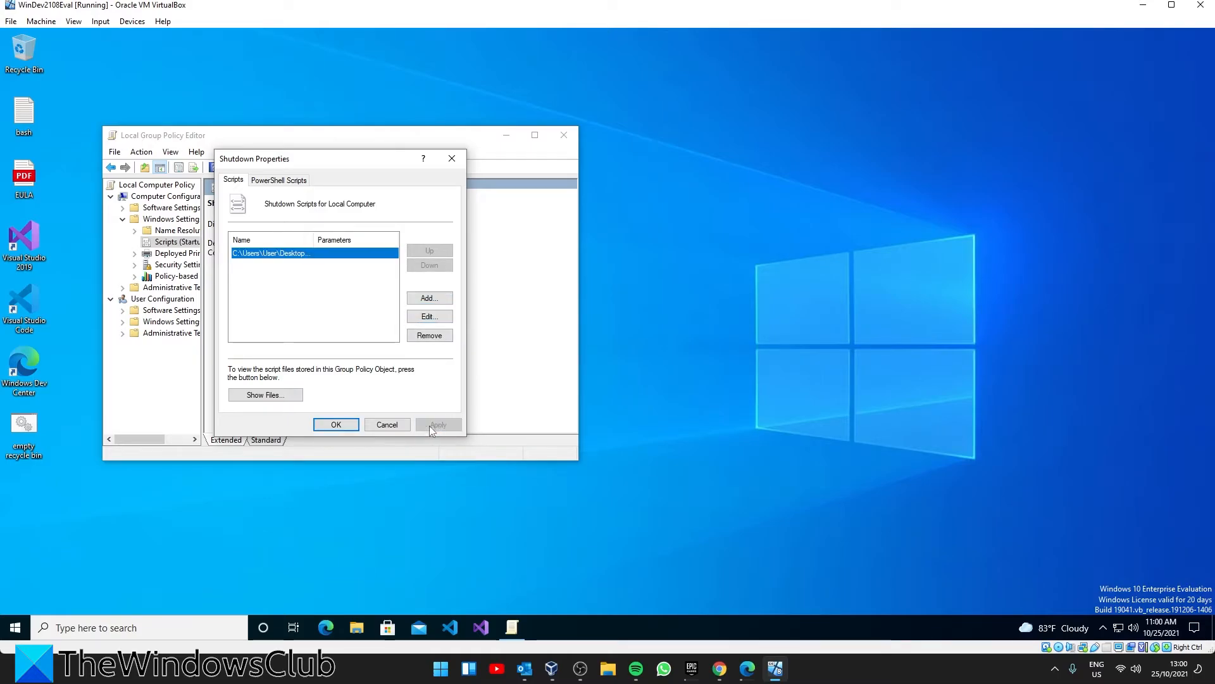
click(336, 425)
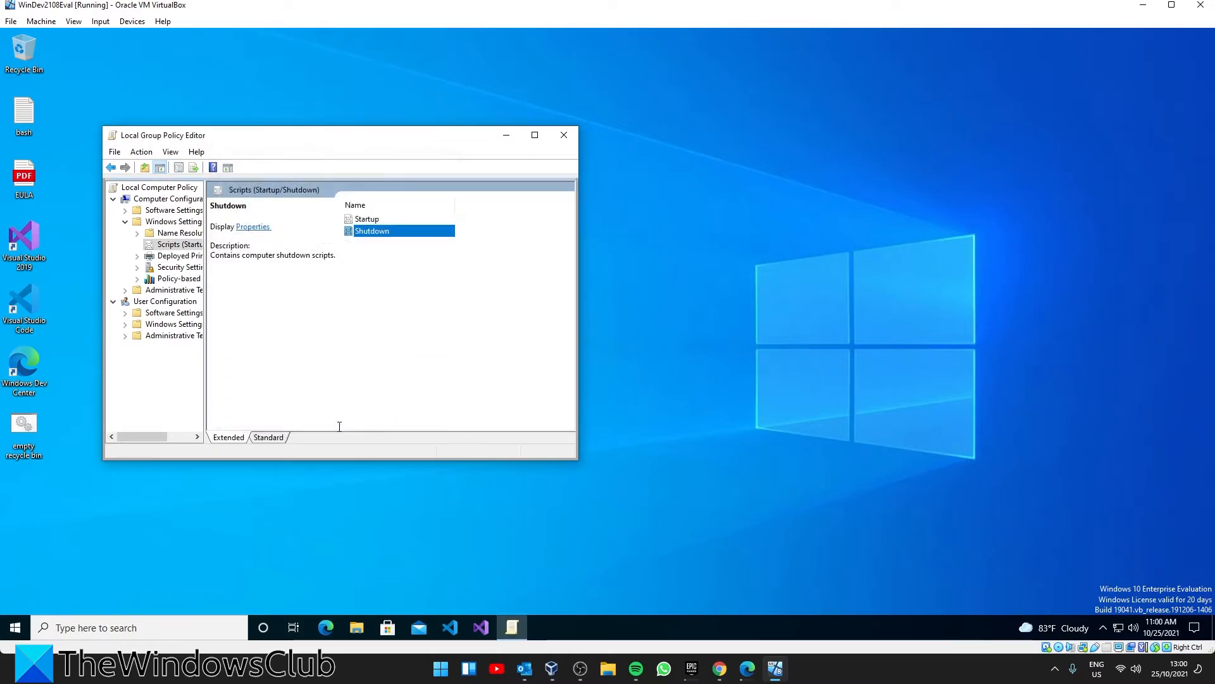
click(561, 136)
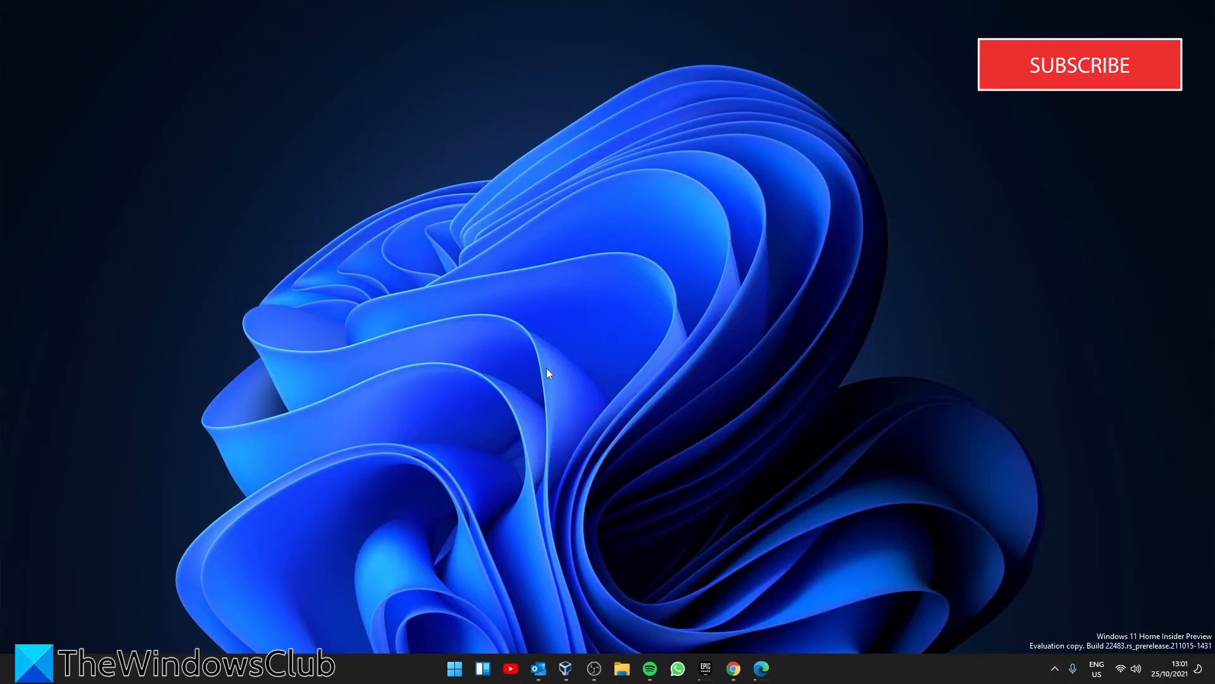
Switch to the Windows 11 Settings app and open the Storage Sense page in the System Storage settings
right_click(457, 674)
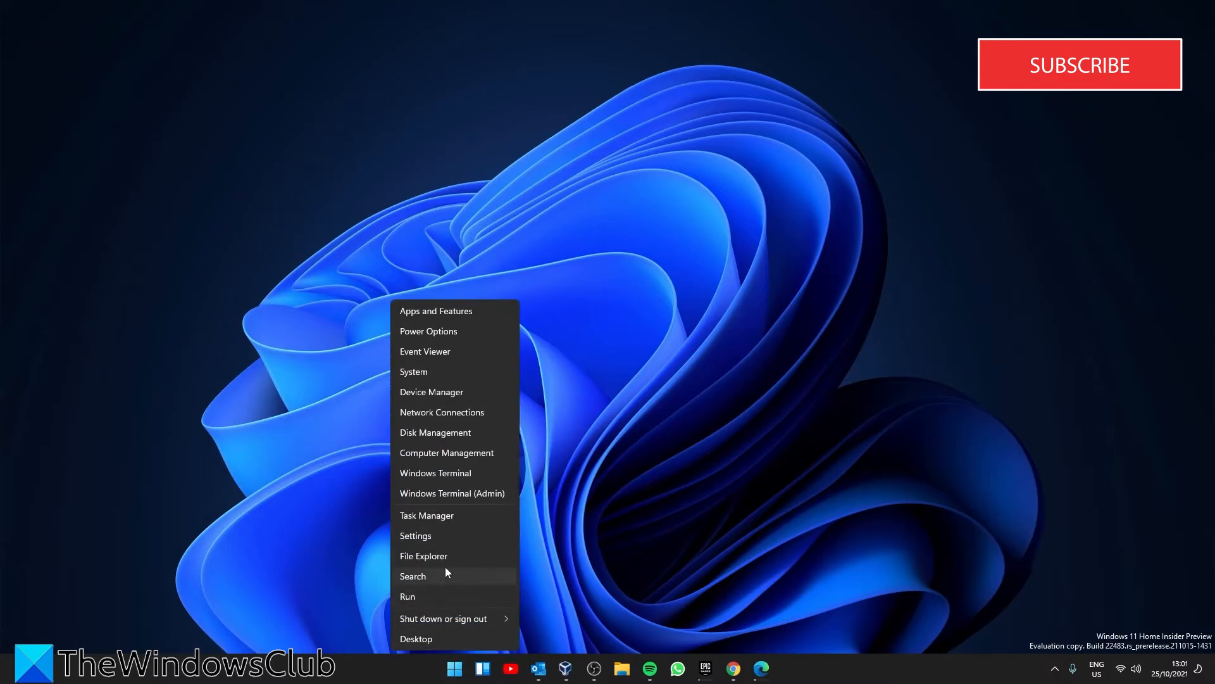
click(444, 542)
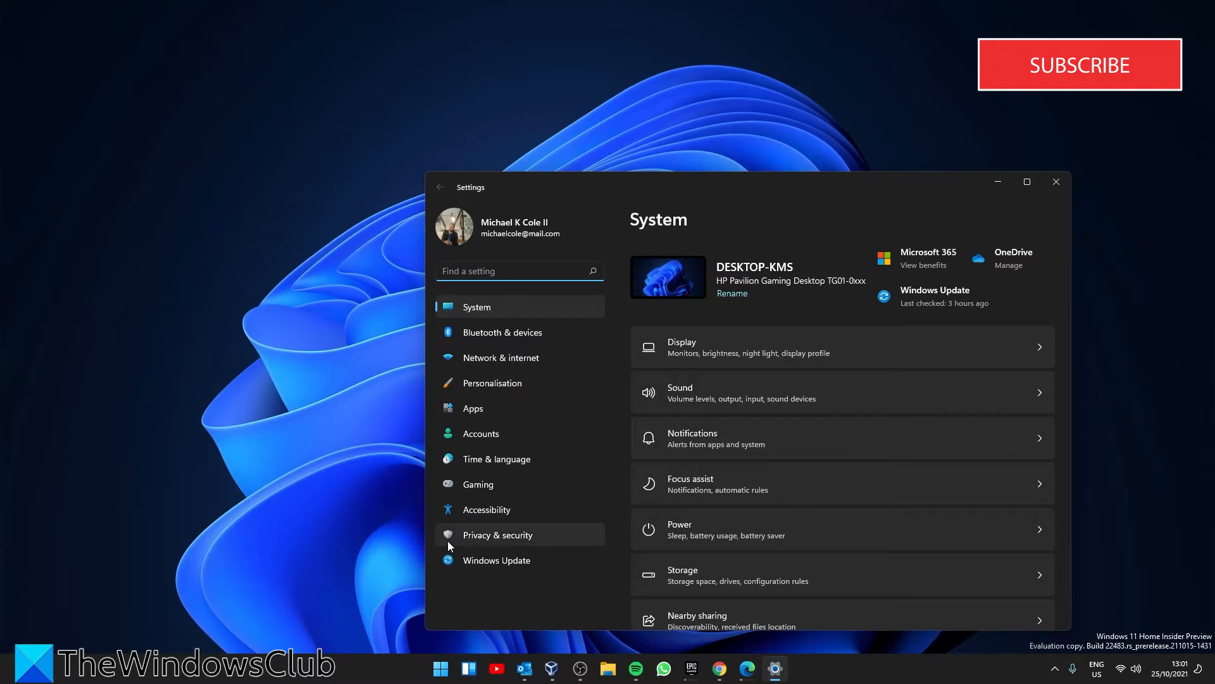
click(1038, 579)
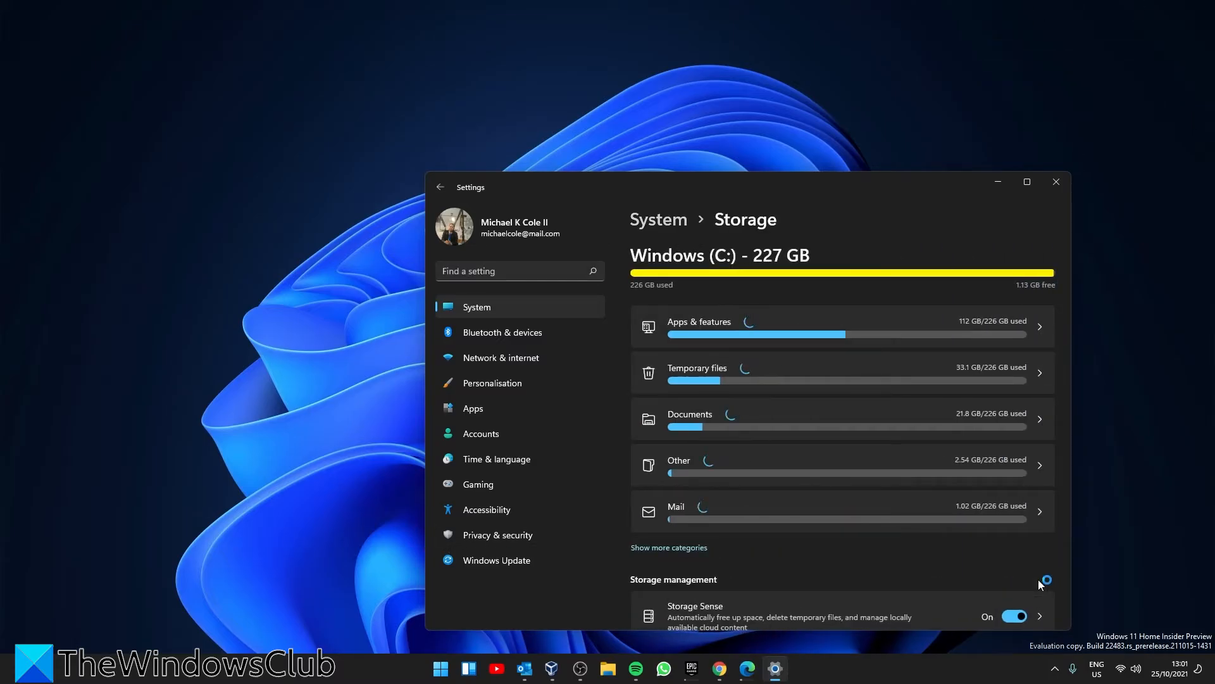
scroll(896, 474, down, 2)
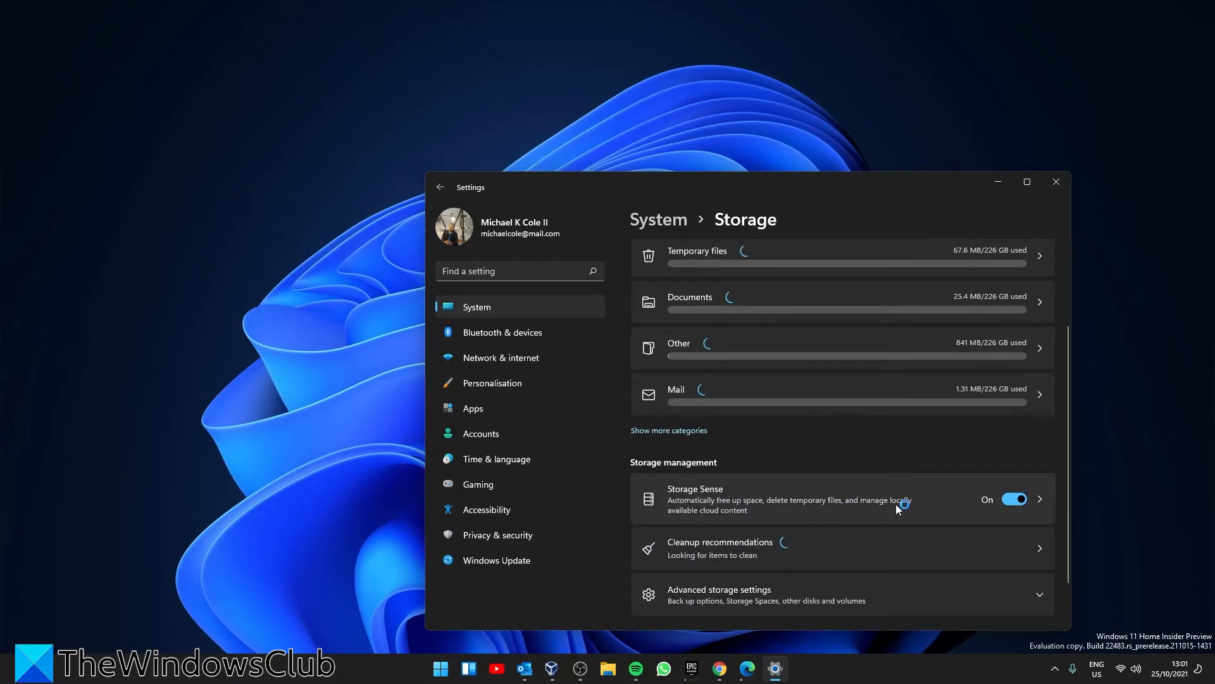
click(1046, 502)
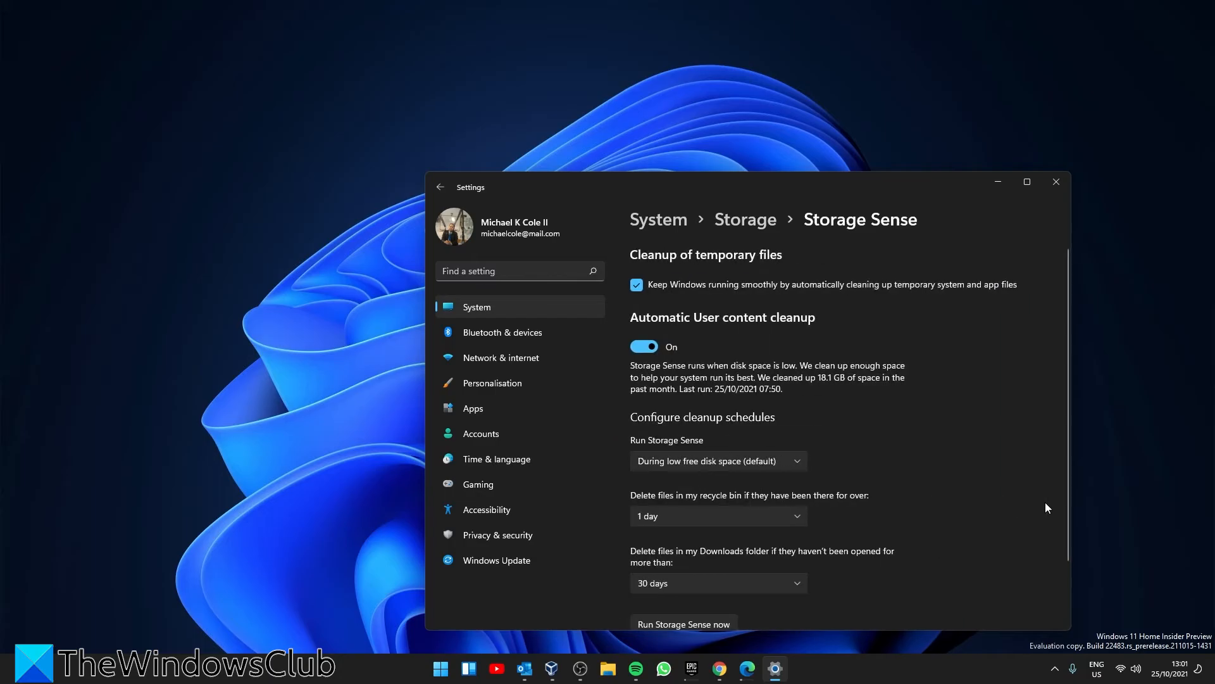
Examine the schedule options for Run Storage Sense without choosing a different one
scroll(916, 459, down, 3)
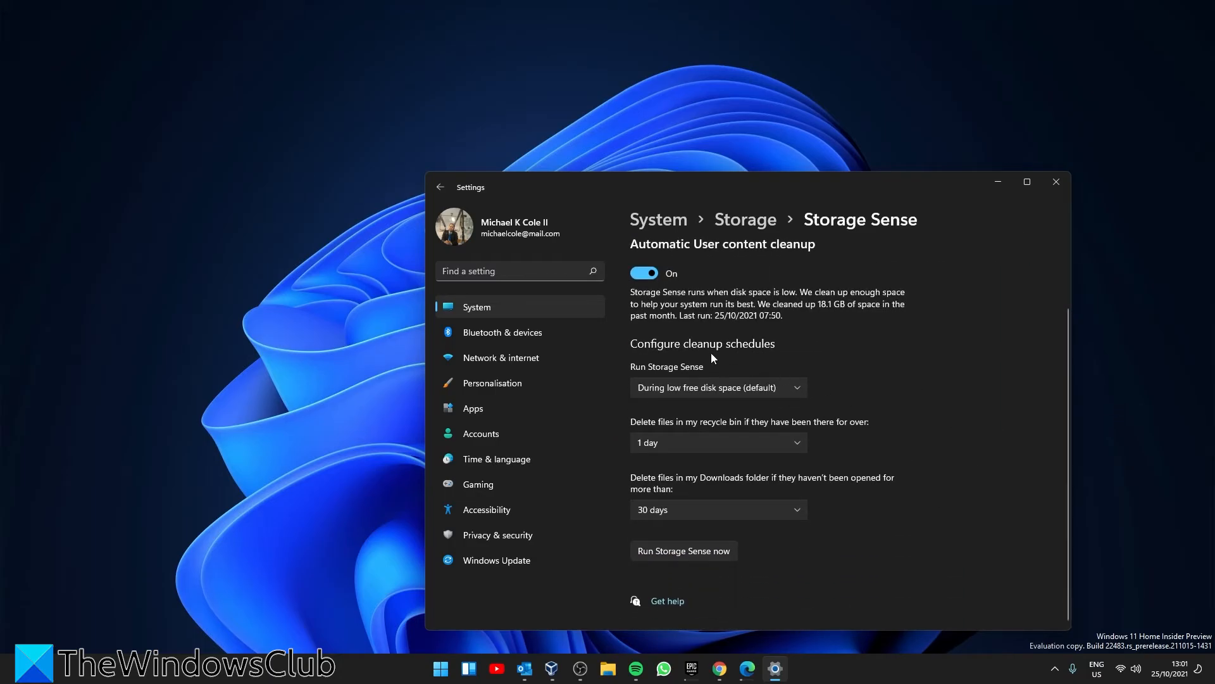
click(799, 390)
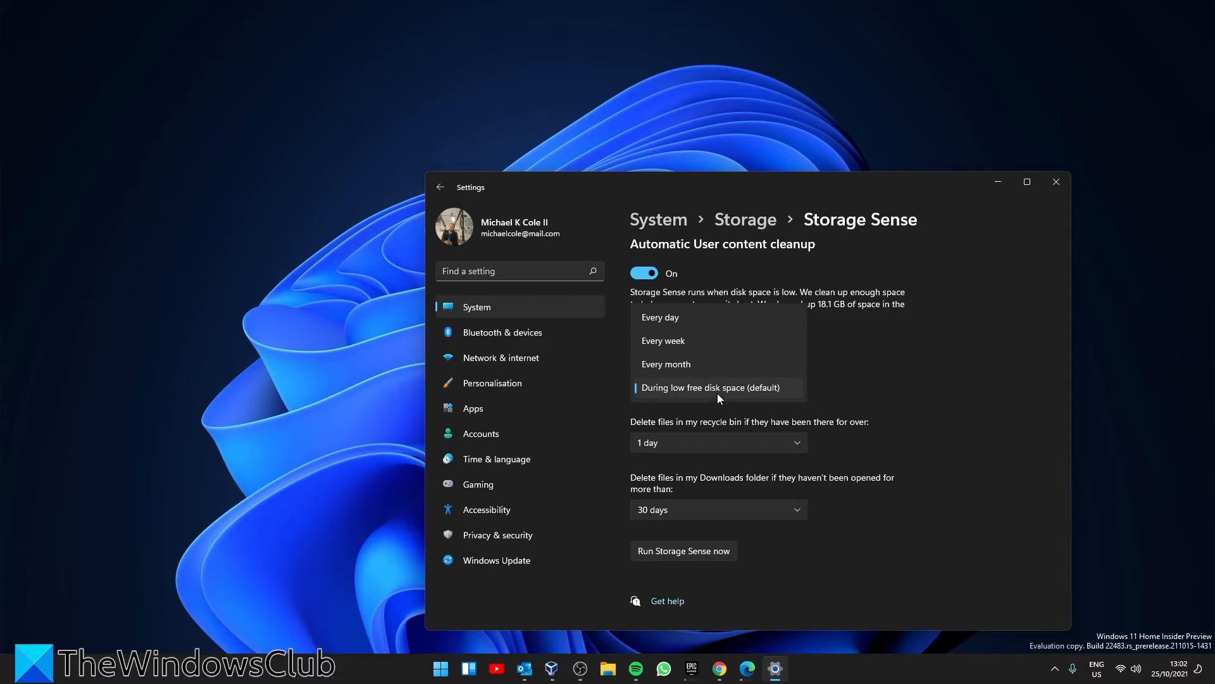
click(918, 395)
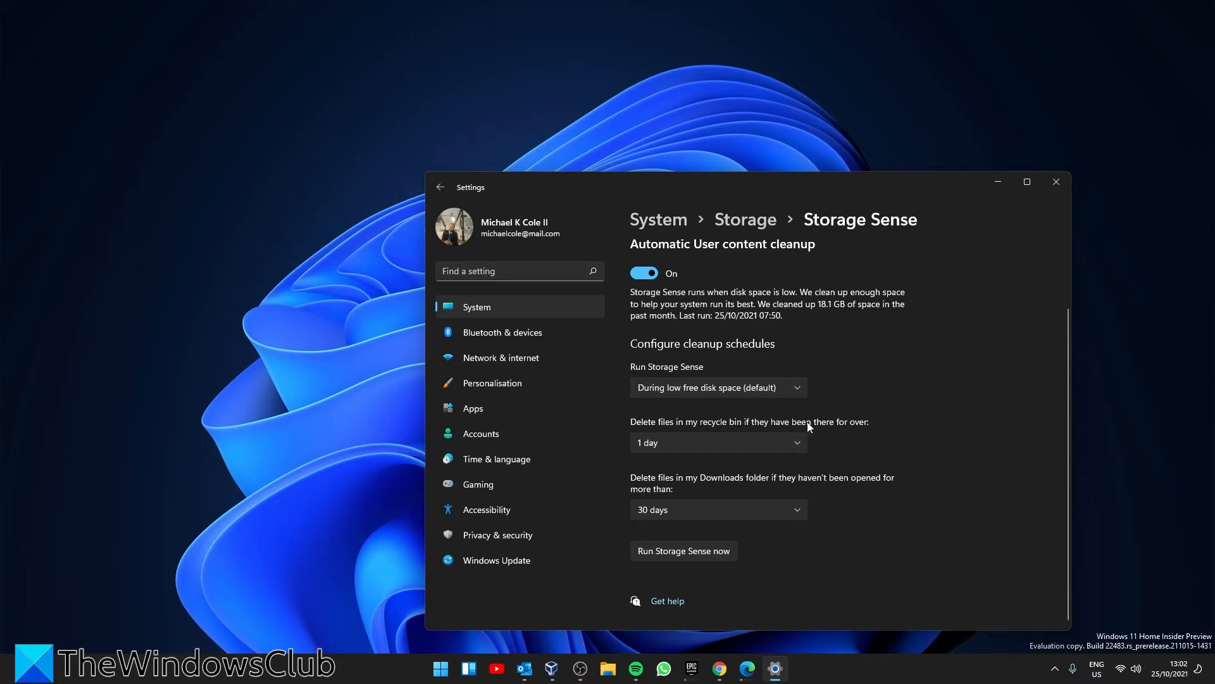
Examine the age options for deleting recycle bin files without choosing a different one, and run Storage Sense immediately
click(798, 442)
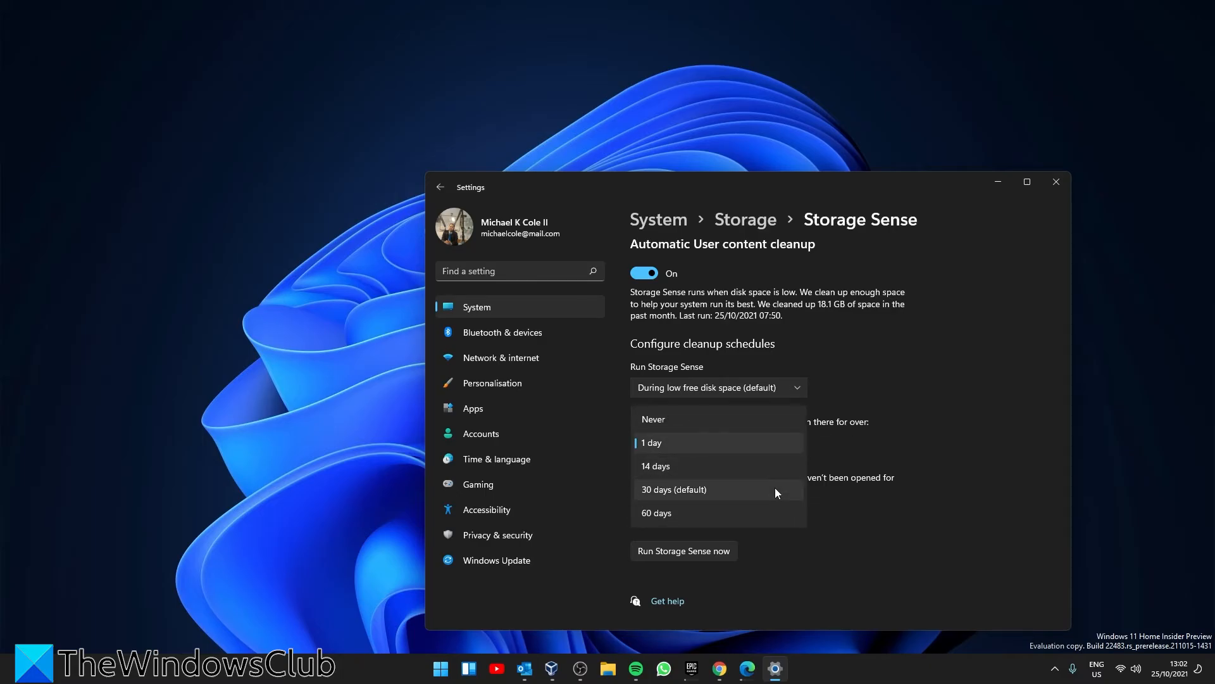
click(968, 446)
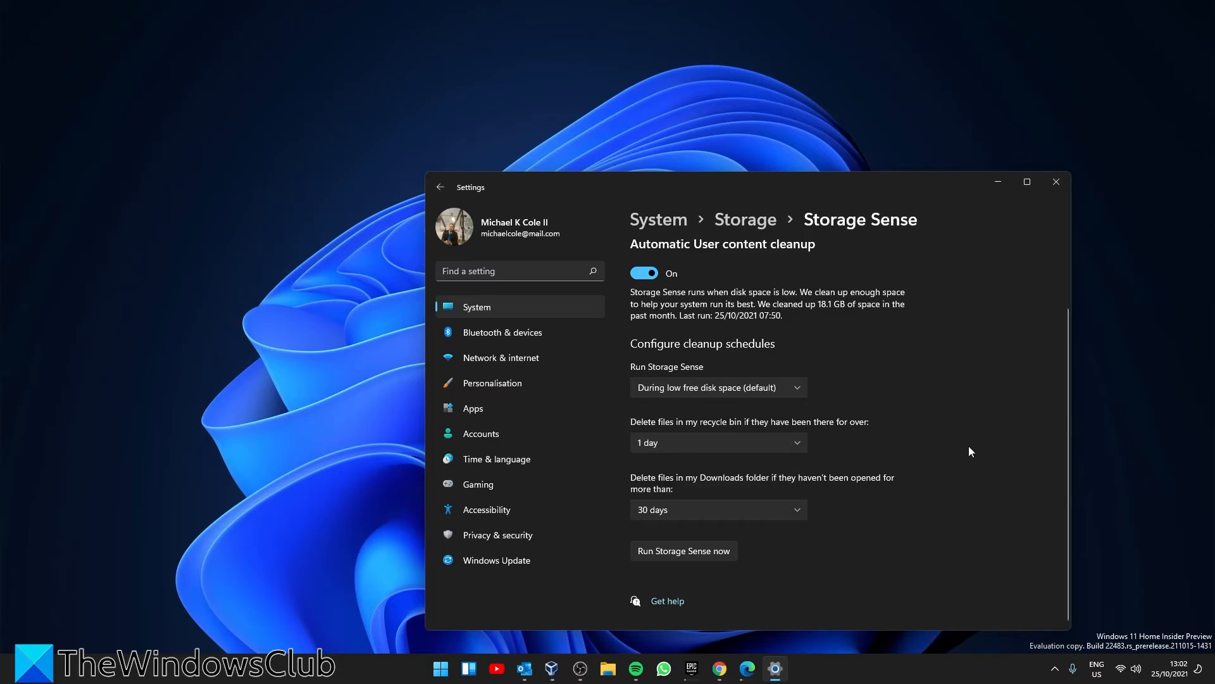
click(699, 552)
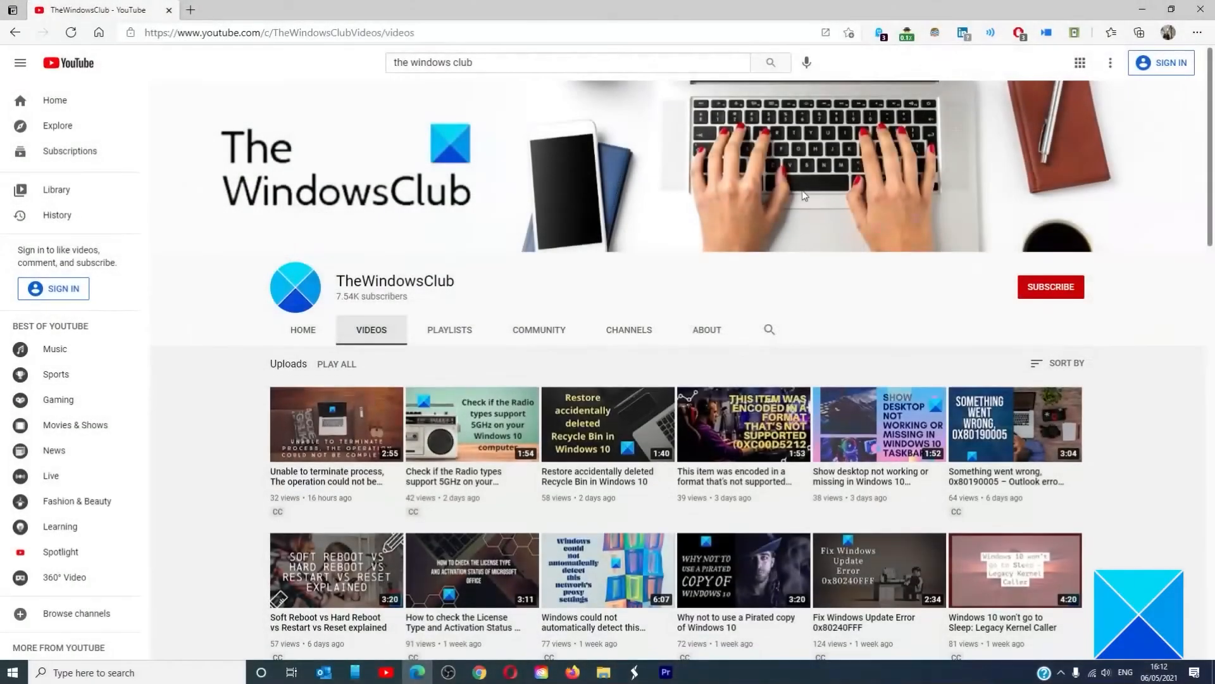
scroll(802, 189, down, 5)
scroll(803, 193, down, 13)
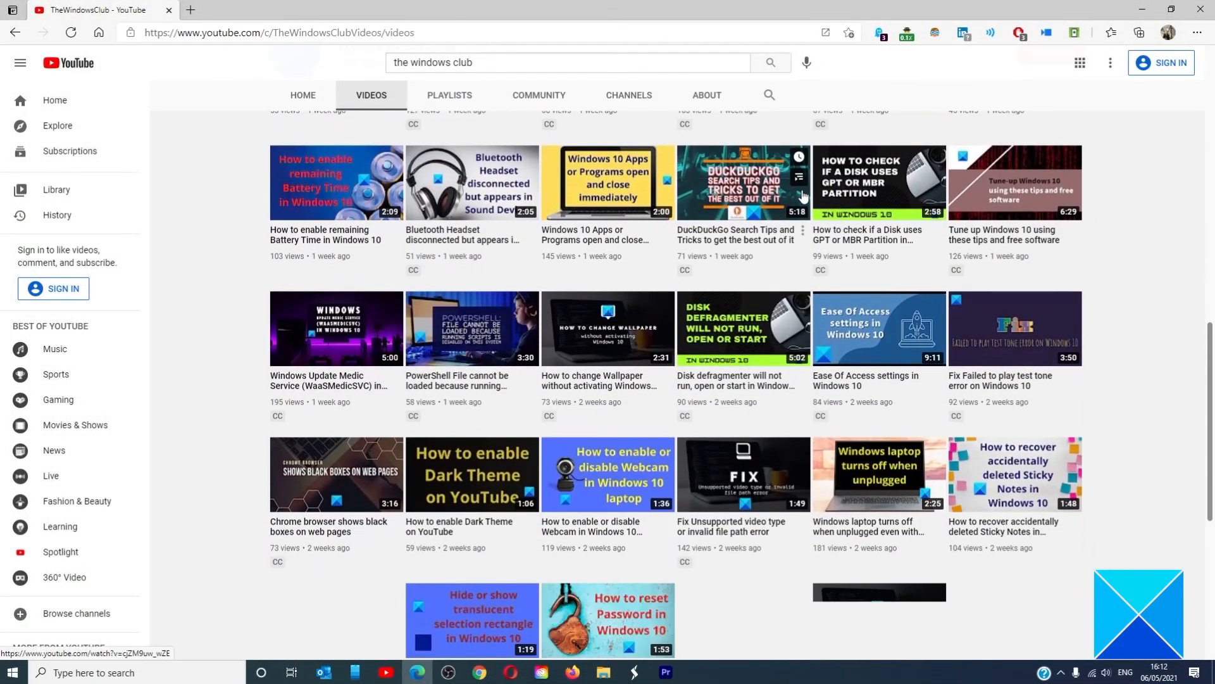
scroll(803, 196, up, 9)
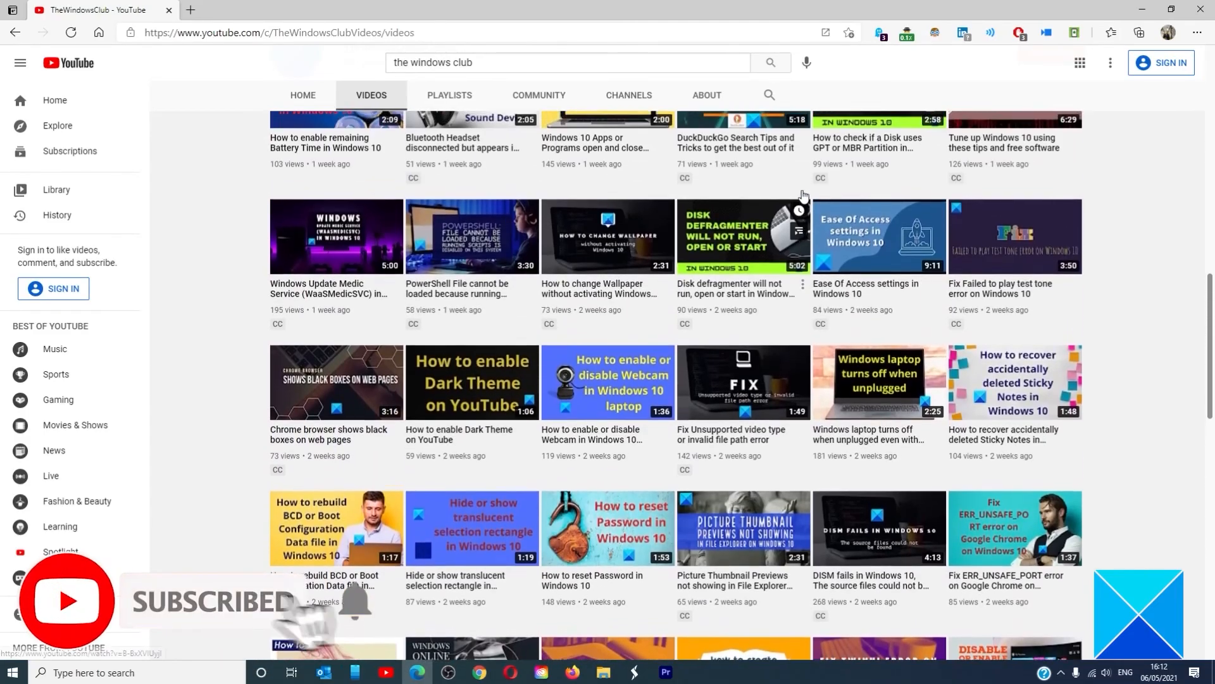
scroll(804, 197, up, 5)
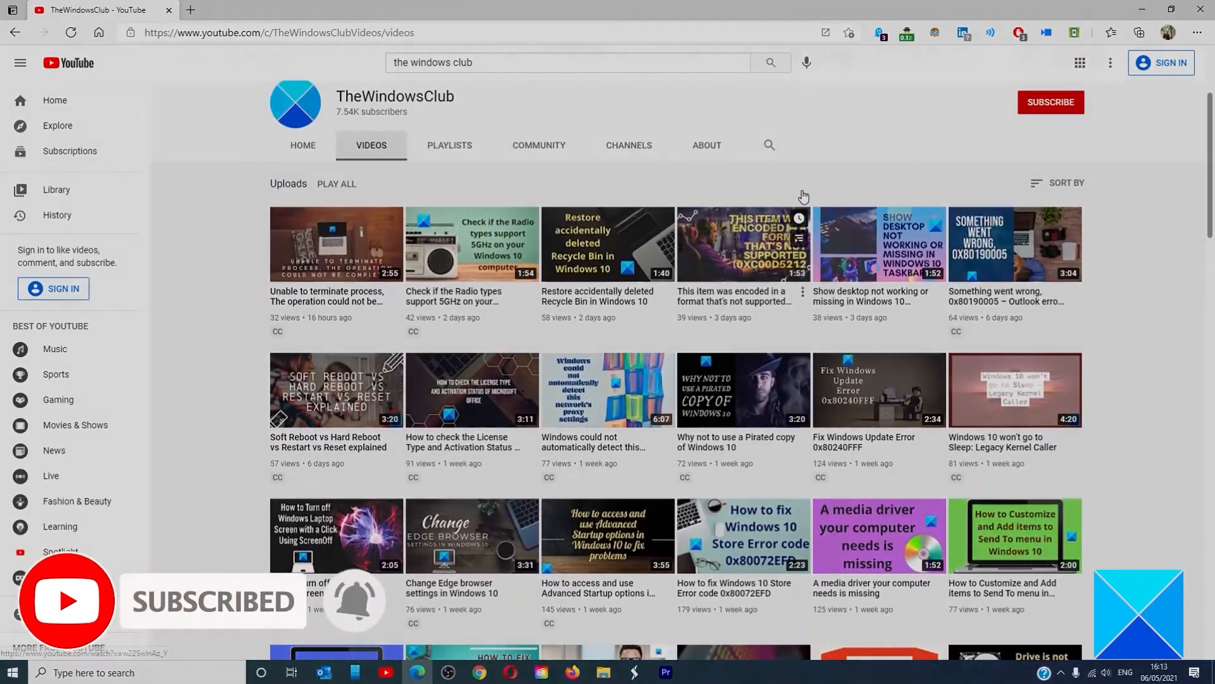